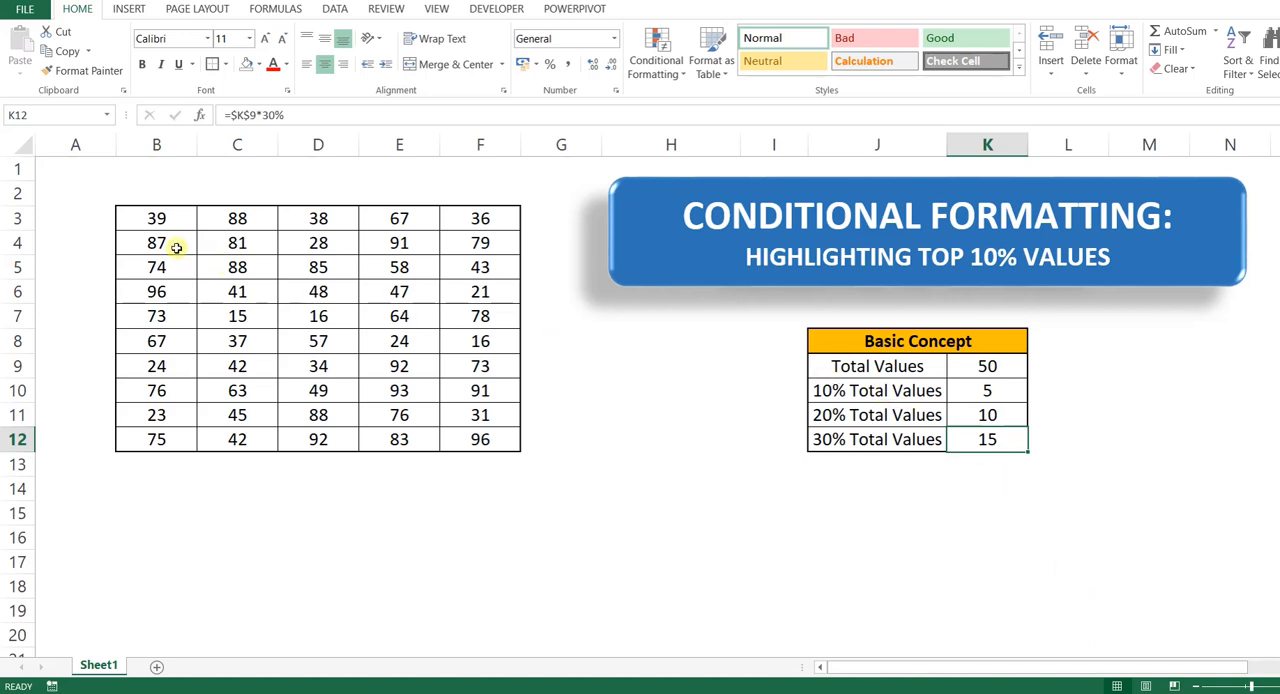
Step: Examine the Basic Concept table's total and its 10%, 20% and 30% formulas, and check the value count of range B3:F12
left_click_drag(845, 366, 1006, 368)
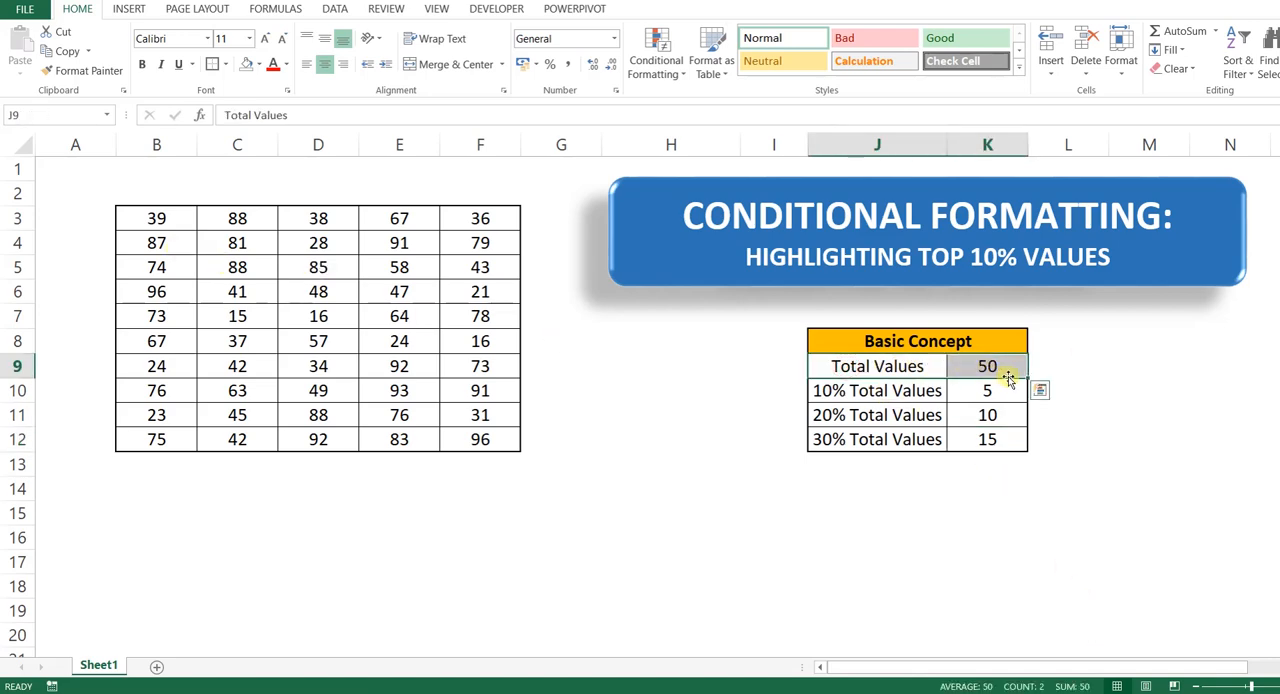
left_click(882, 394)
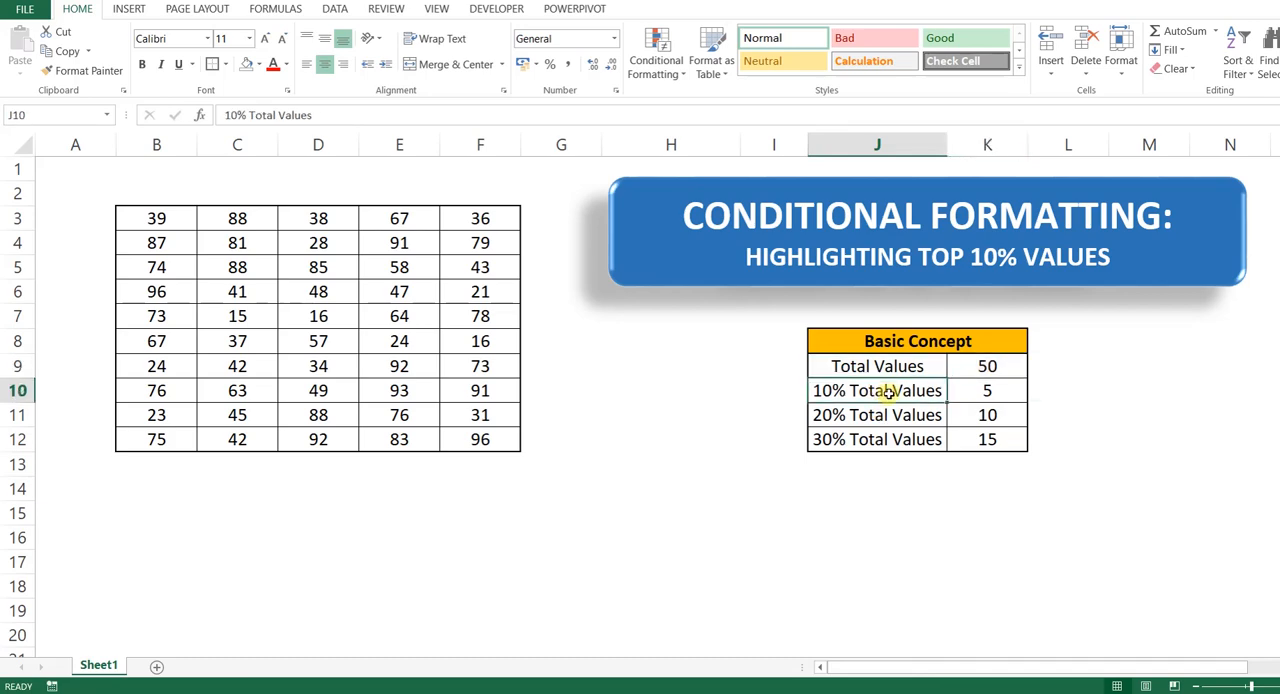
left_click(963, 367)
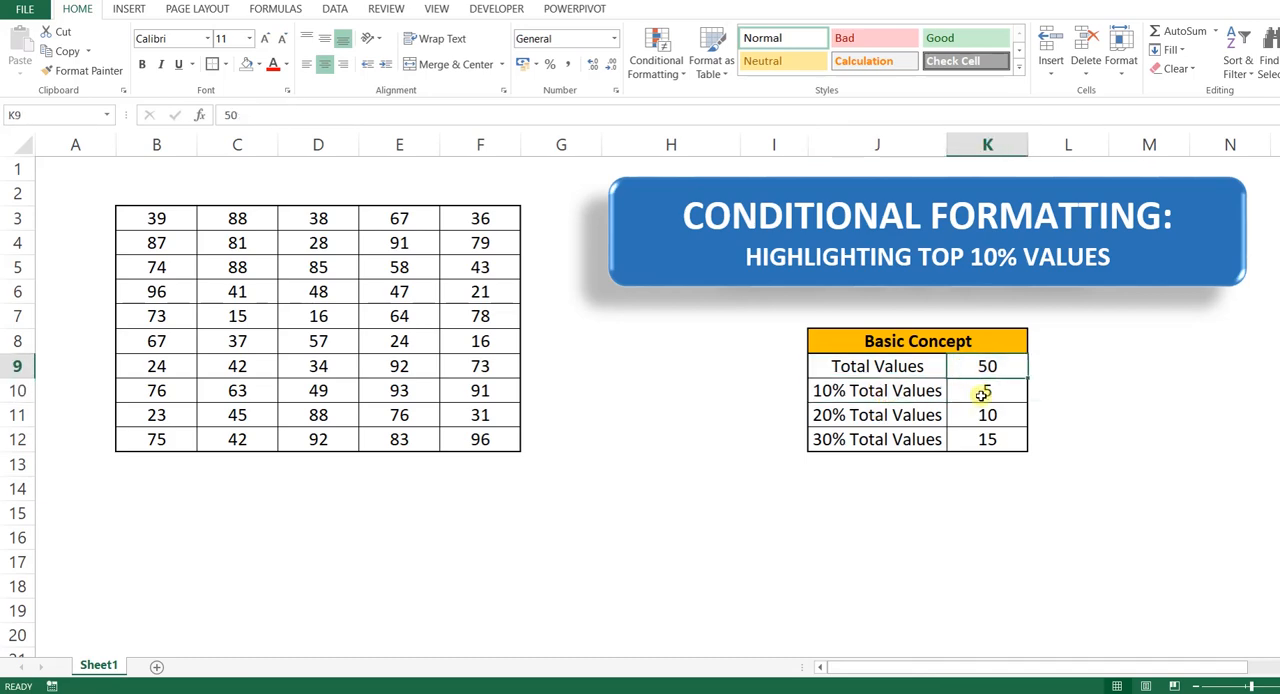
left_click(983, 395)
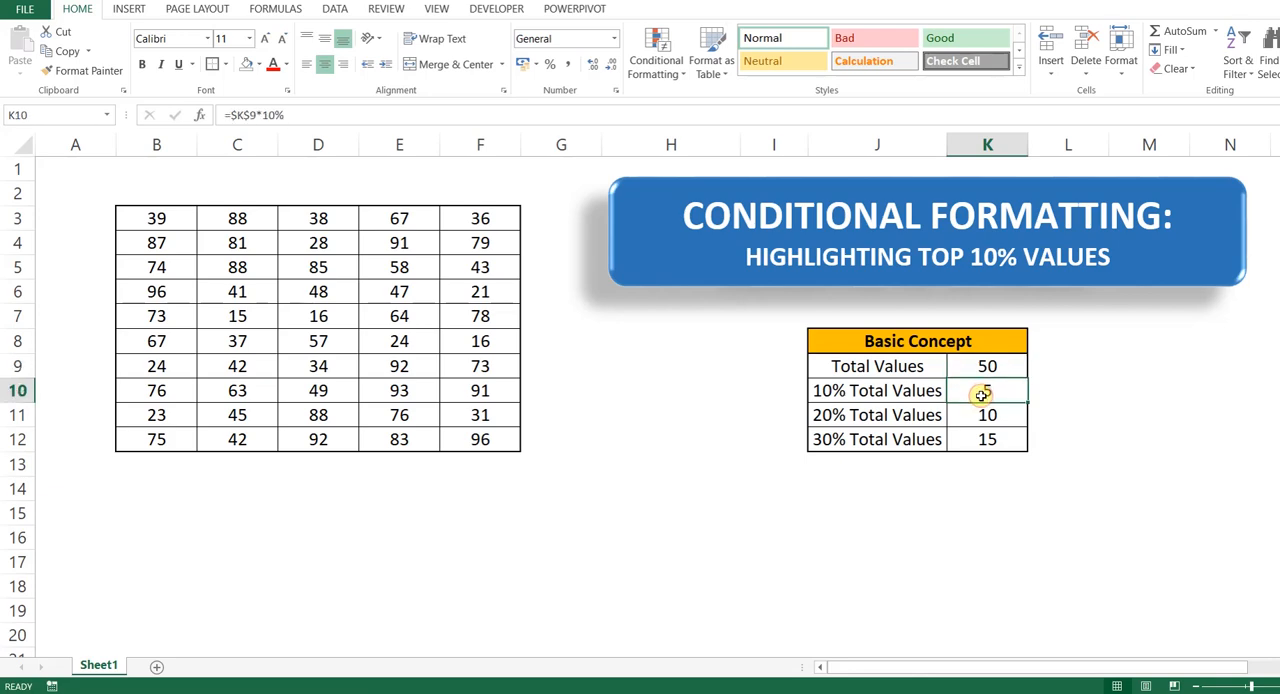
left_click(848, 416)
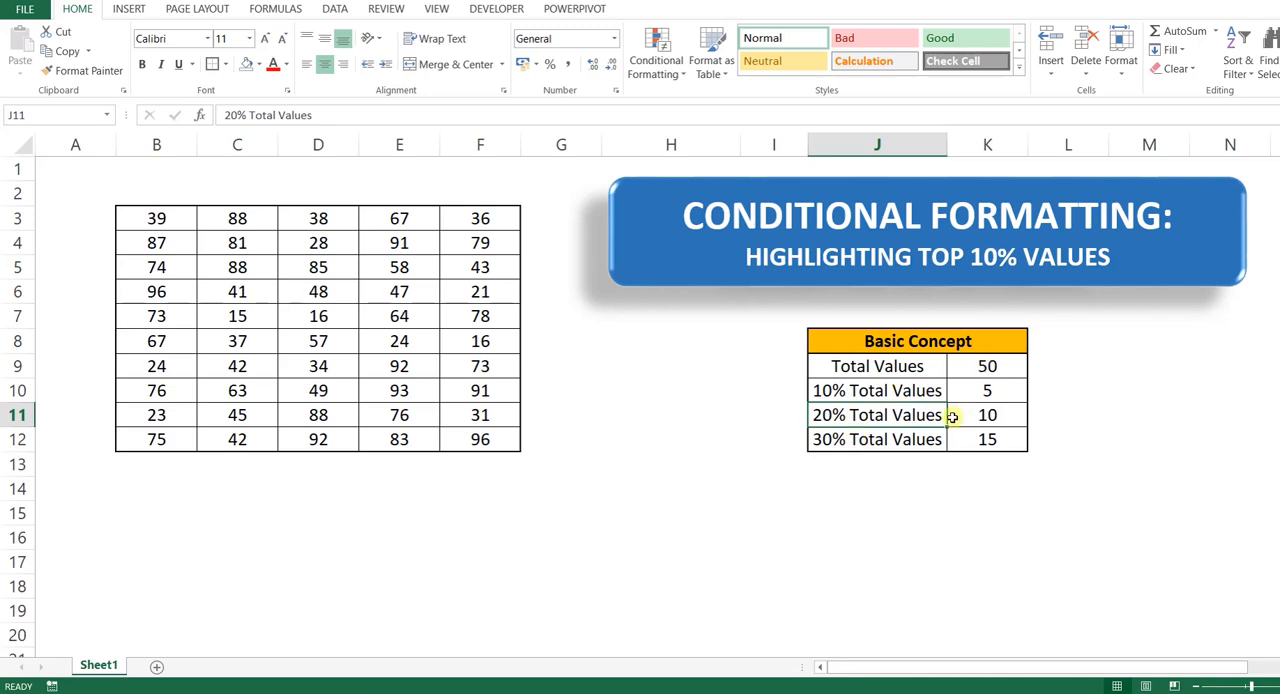
left_click(998, 365)
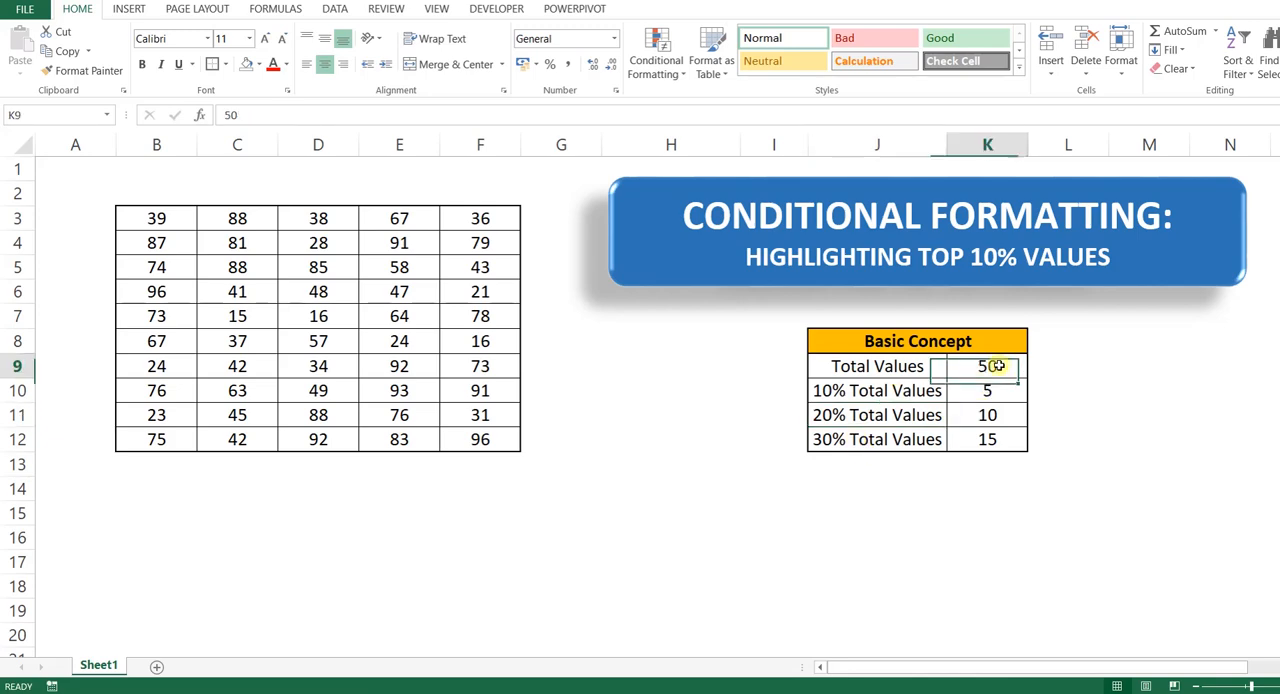
left_click(986, 418)
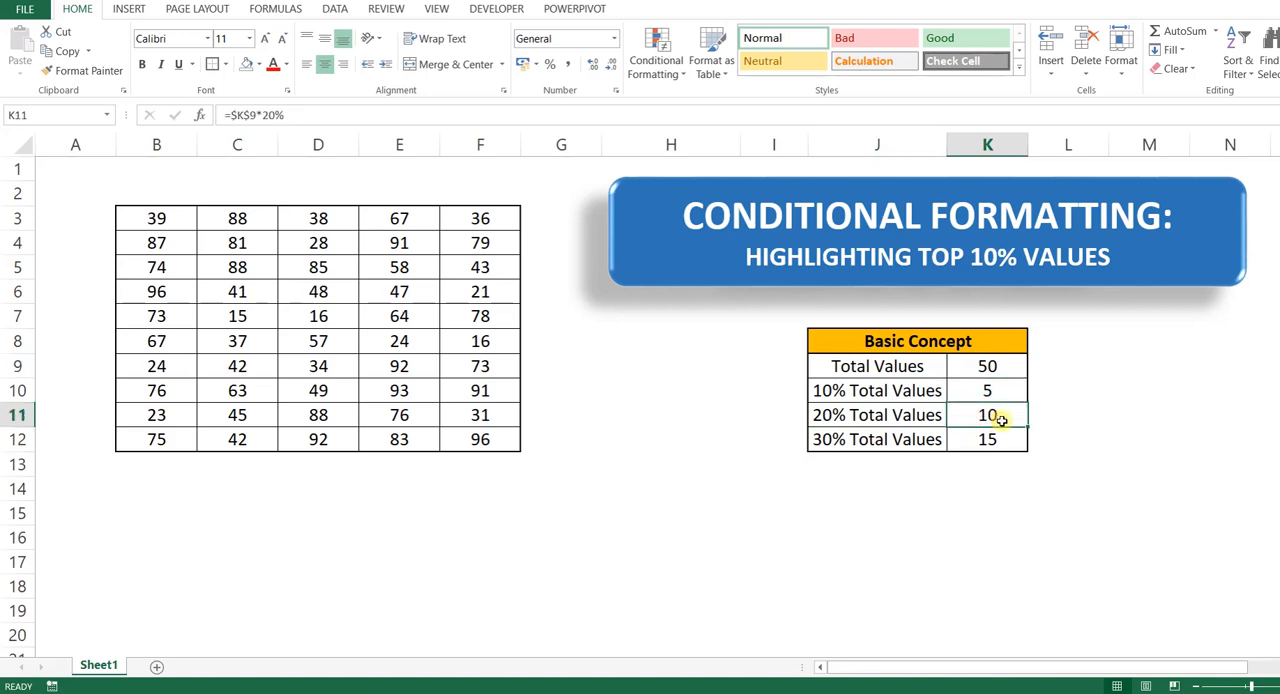
left_click(872, 442)
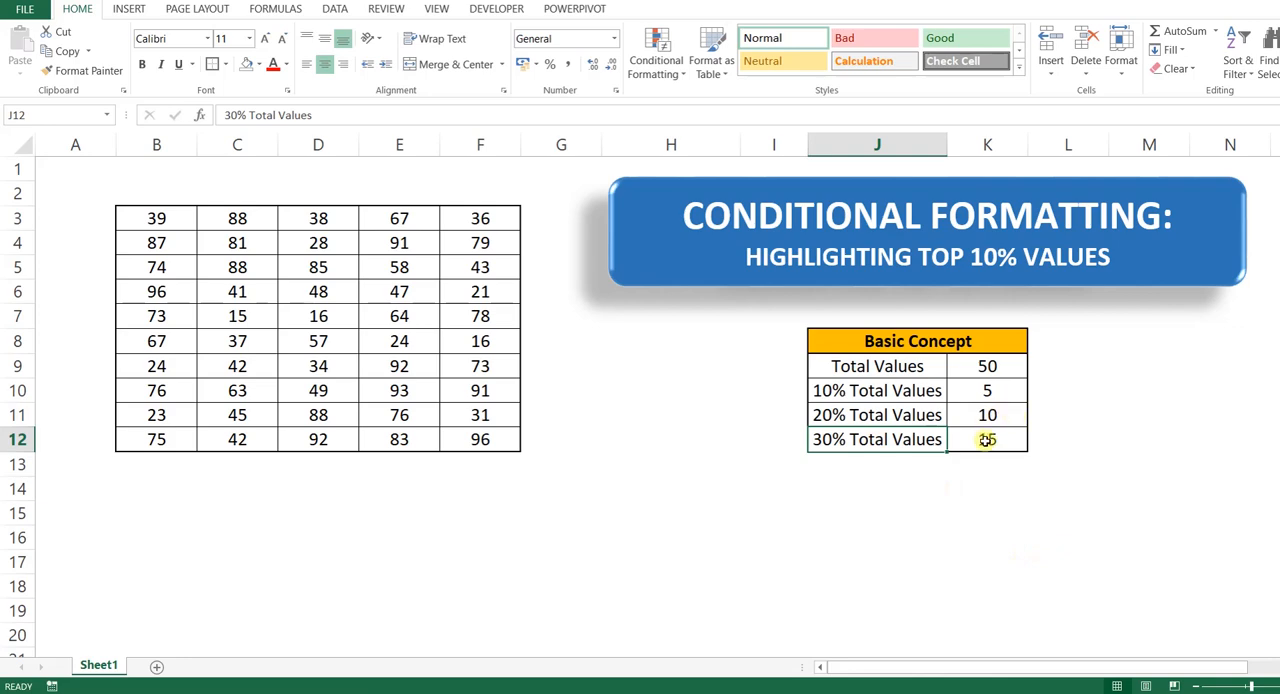
left_click(997, 368)
left_click(988, 441)
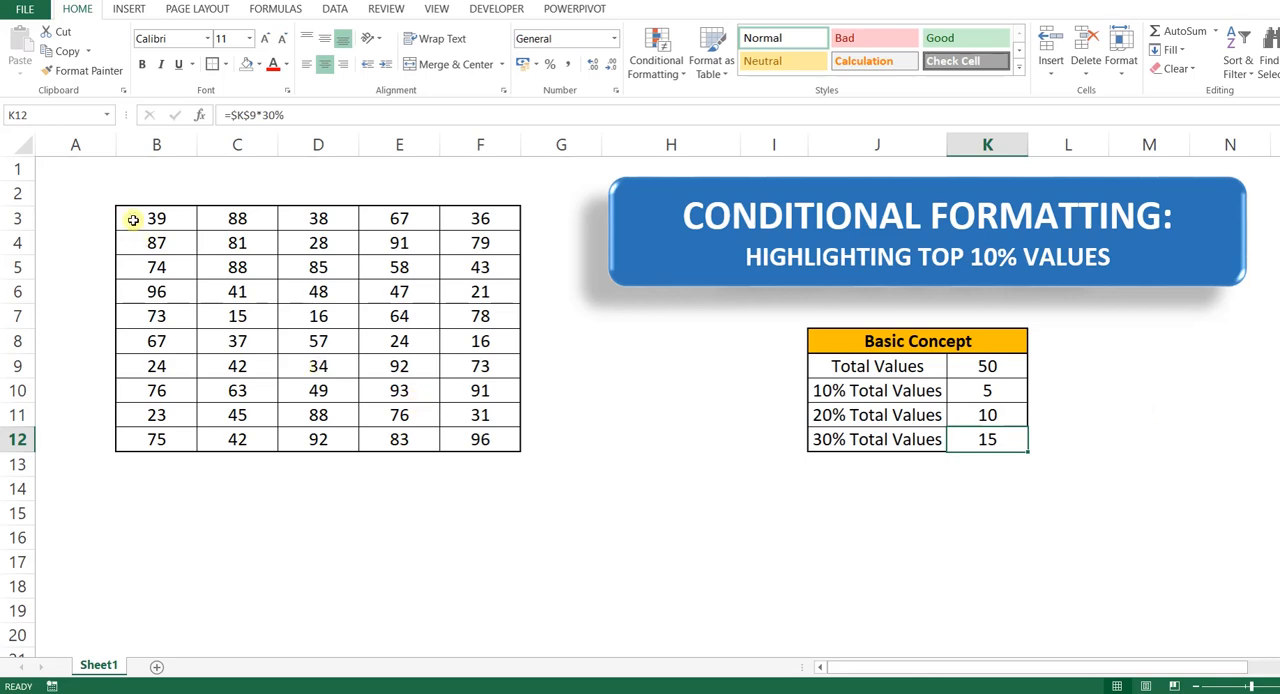
left_click_drag(133, 220, 480, 437)
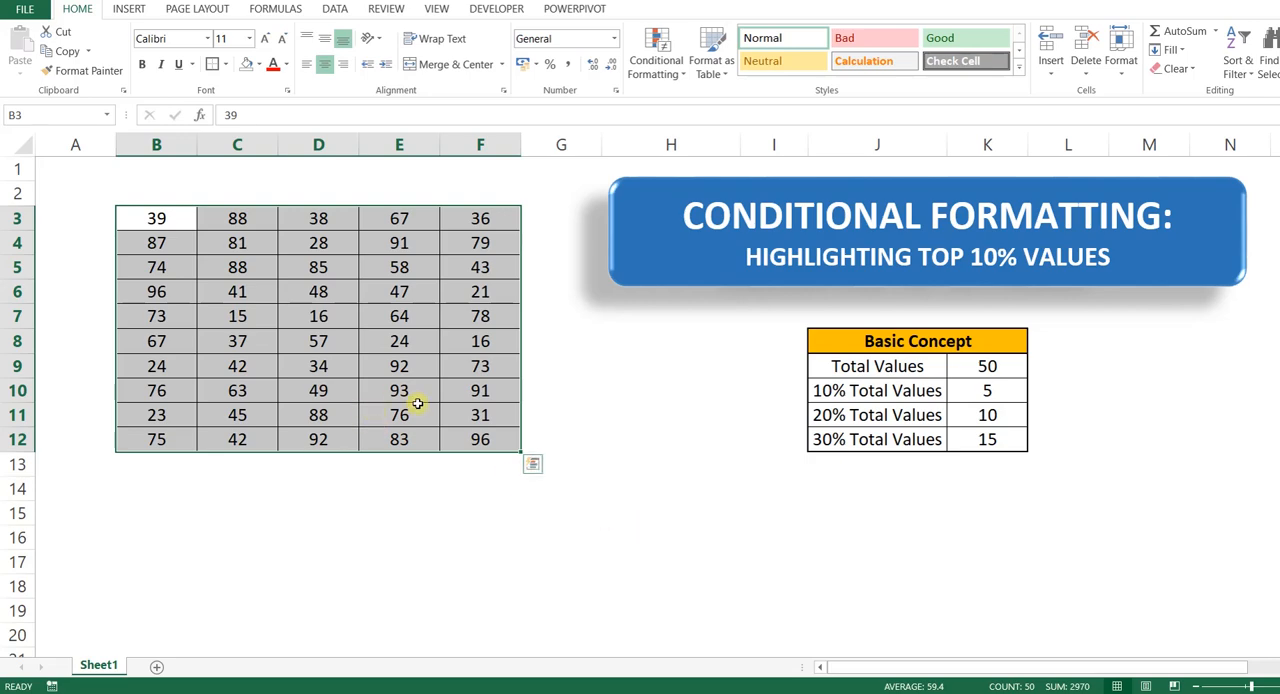
left_click(654, 516)
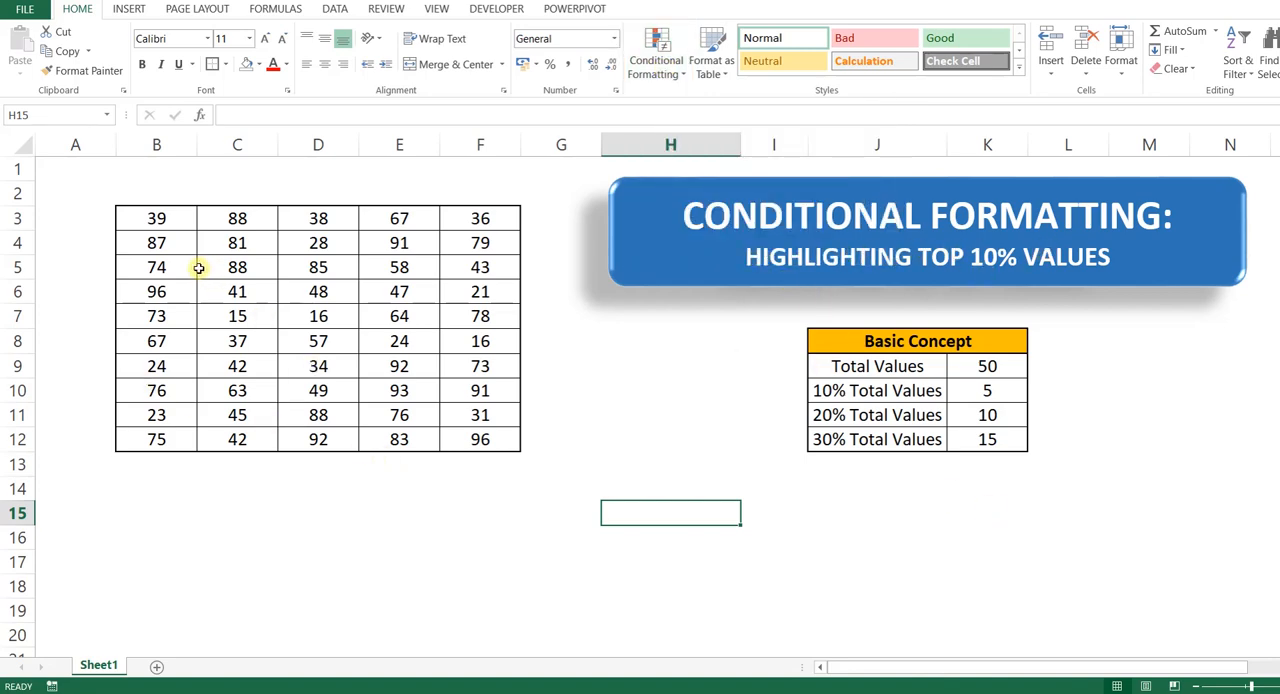
Step: Highlight the top 10% of values in B3:F12 with Light Red Fill with Dark Red Text using conditional formatting
left_click_drag(163, 219, 501, 436)
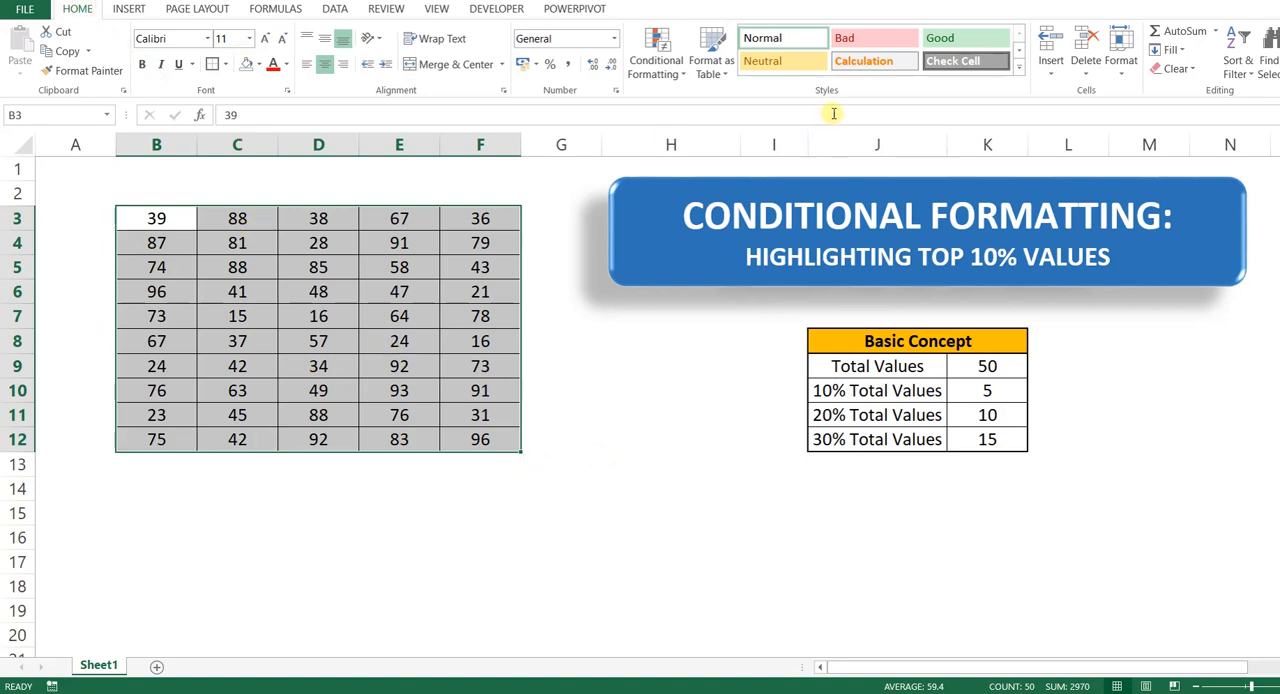
left_click(660, 66)
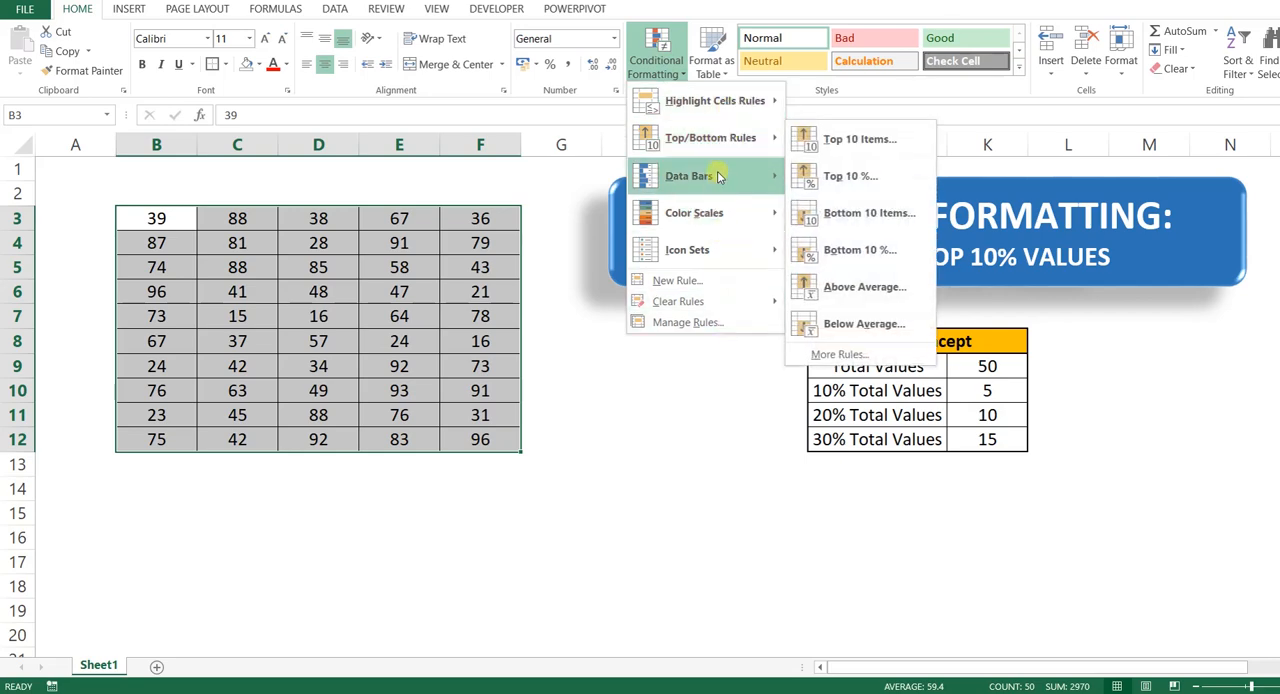
mouse_move(716, 121)
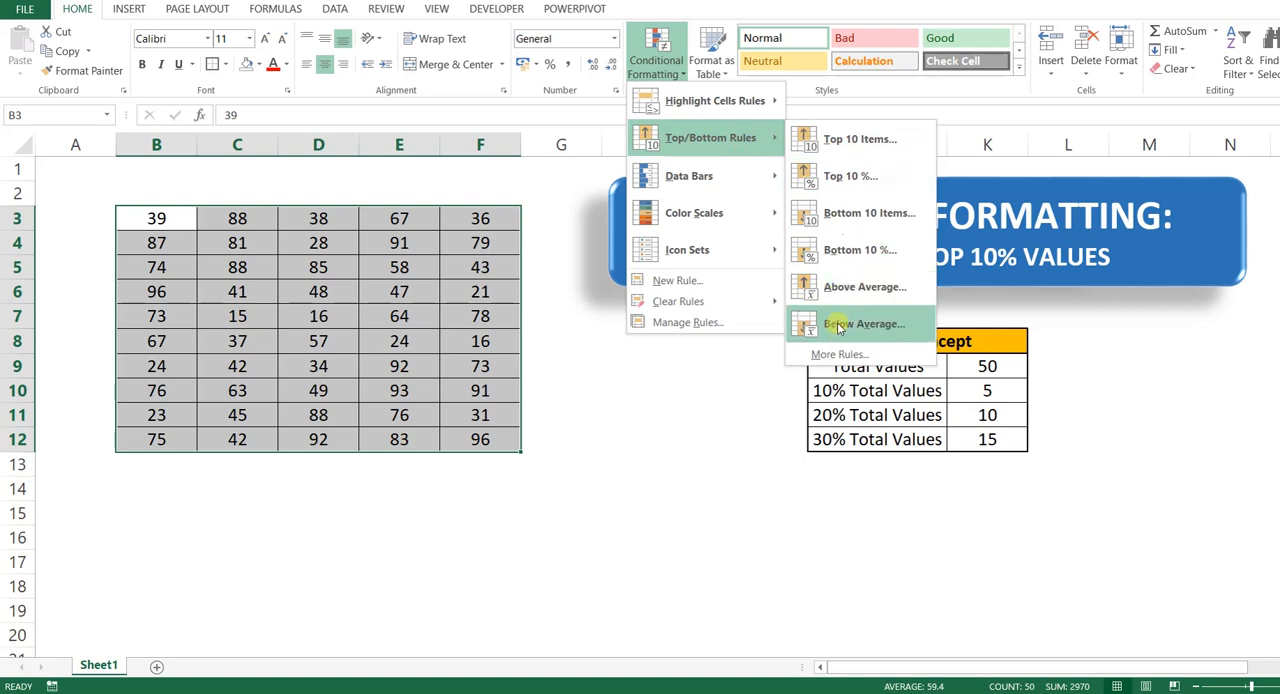
left_click(864, 180)
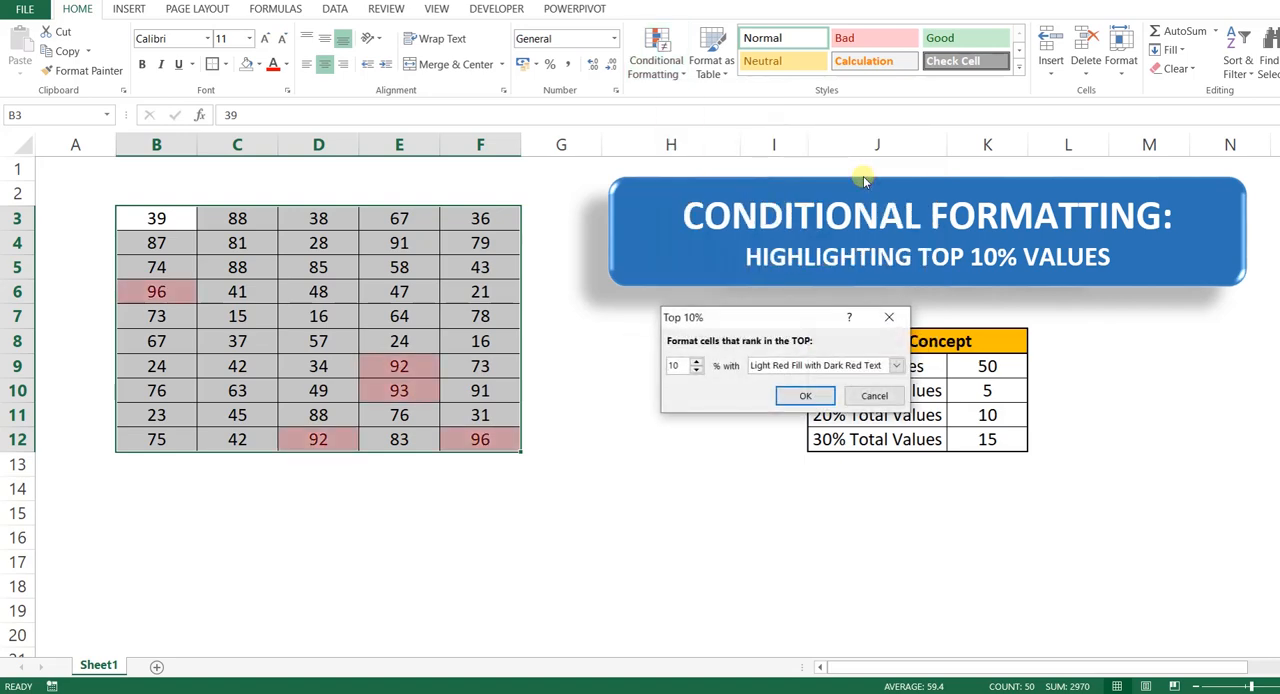
left_click_drag(788, 320, 684, 326)
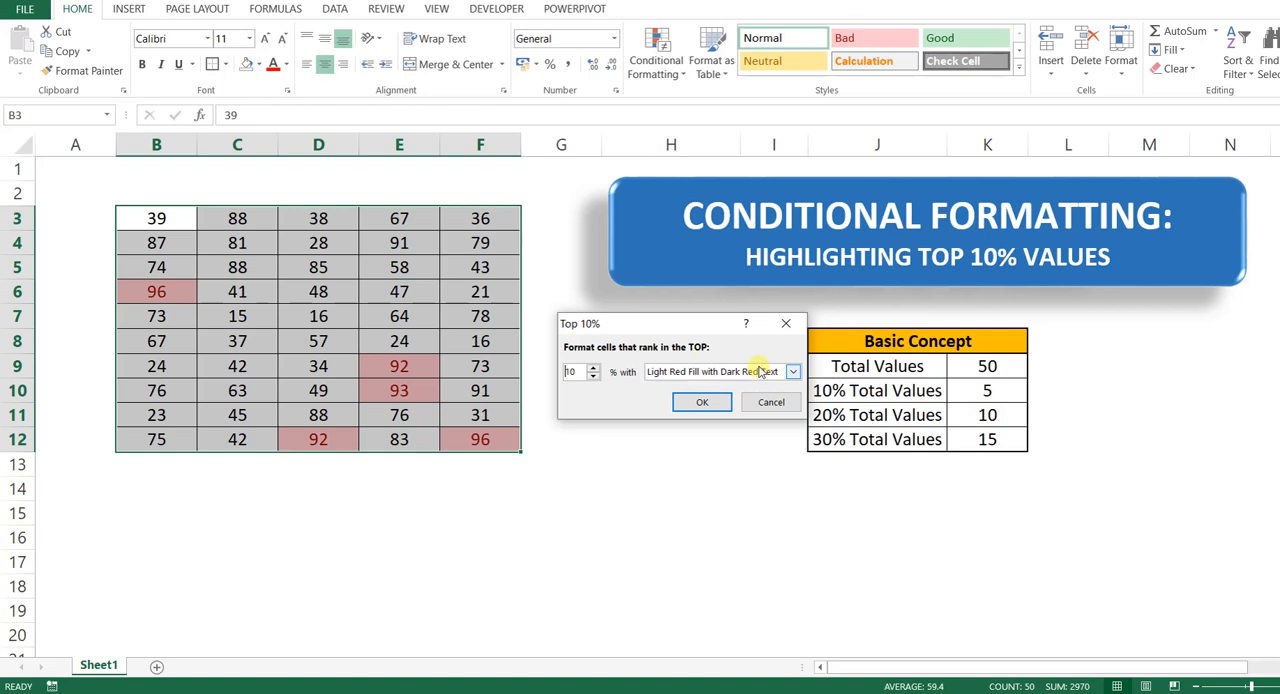
left_click(720, 403)
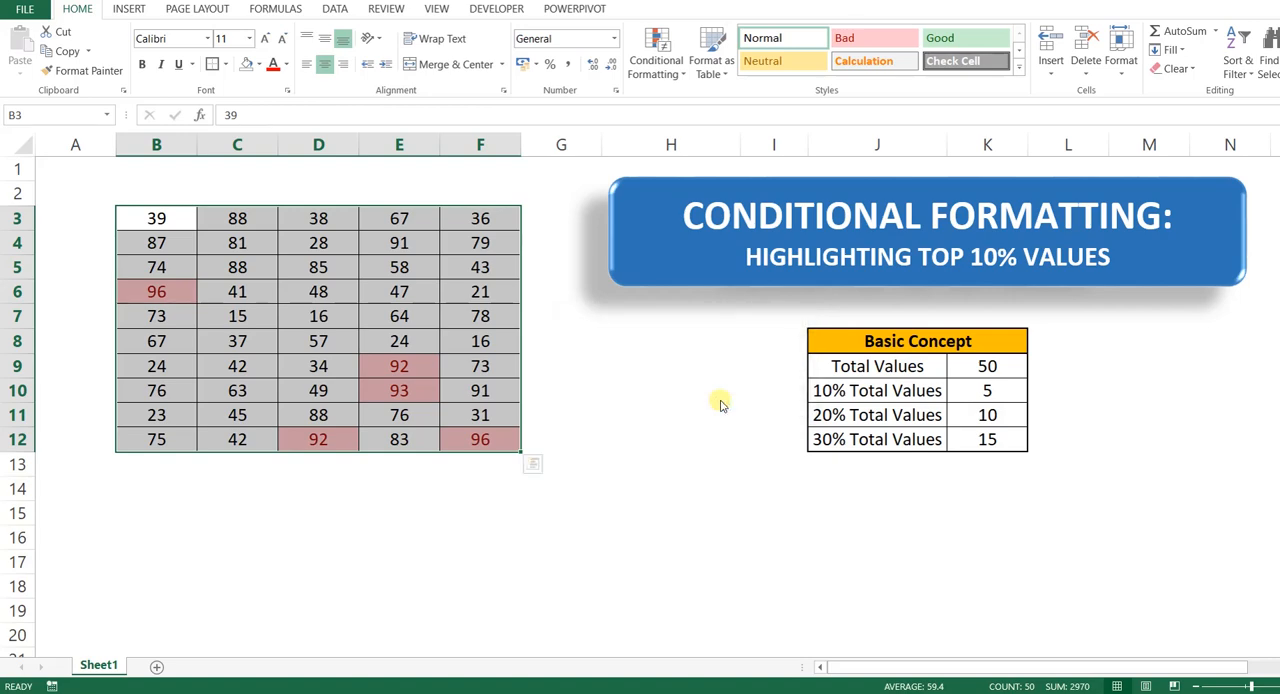
left_click(720, 403)
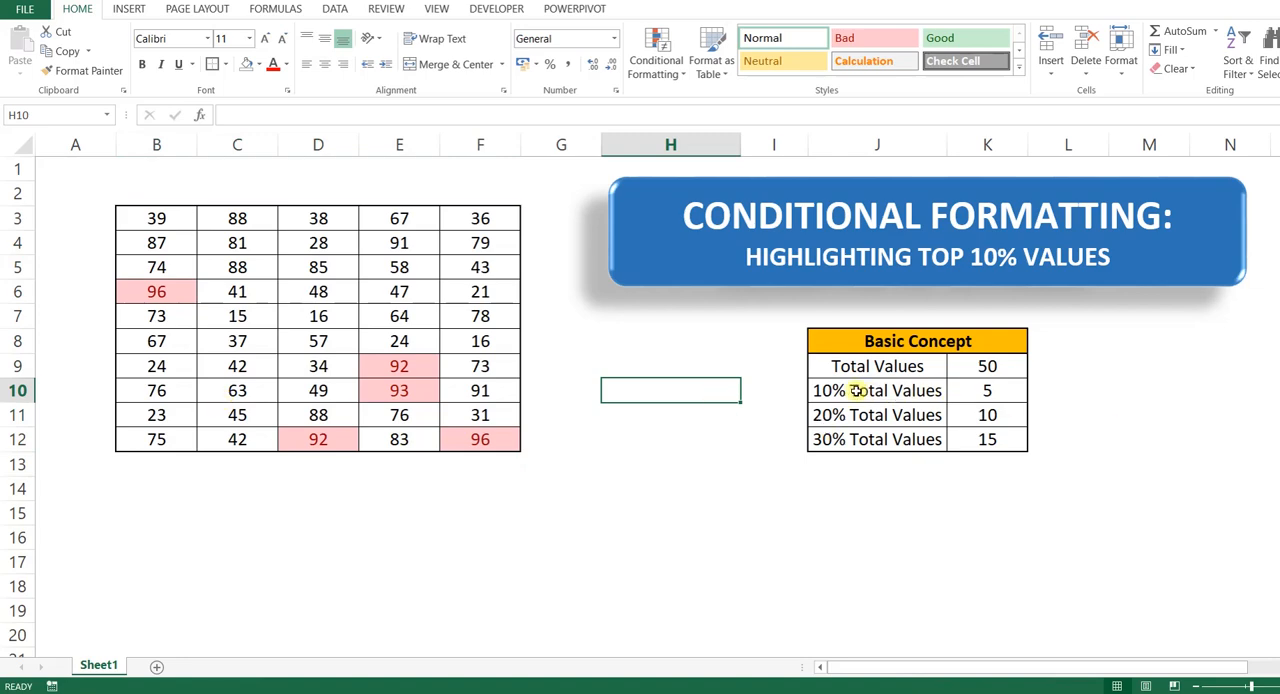
Step: Compare the 10% Total Values figure in the Basic Concept table with the red-highlighted cells in the data range
left_click(930, 392)
left_click_drag(930, 392, 971, 393)
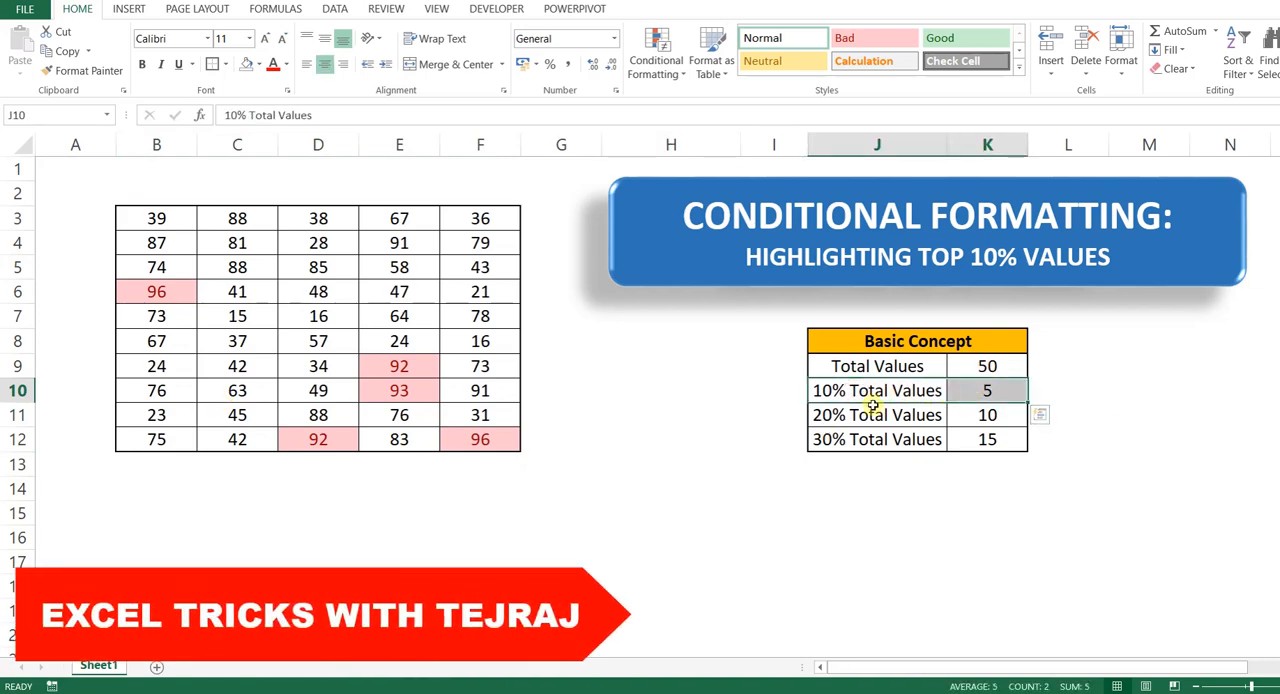
left_click(985, 384)
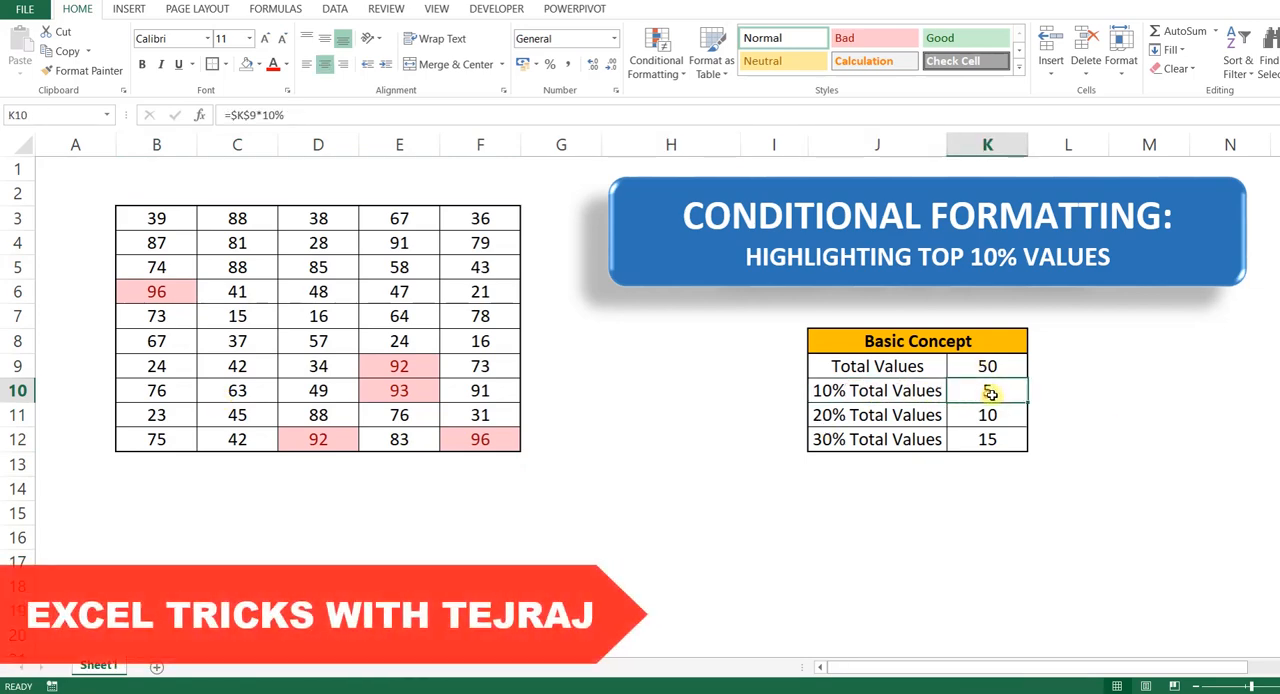
left_click(156, 297)
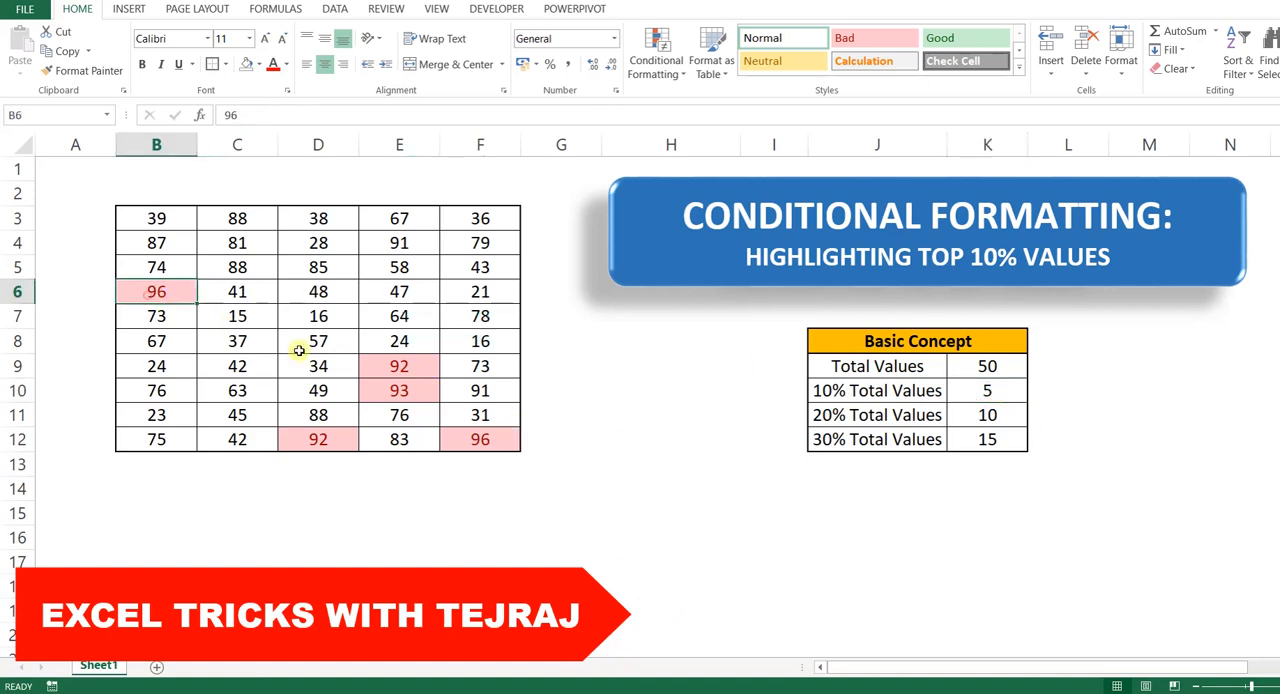
left_click(400, 363)
left_click(400, 391)
left_click(357, 446)
left_click(480, 438)
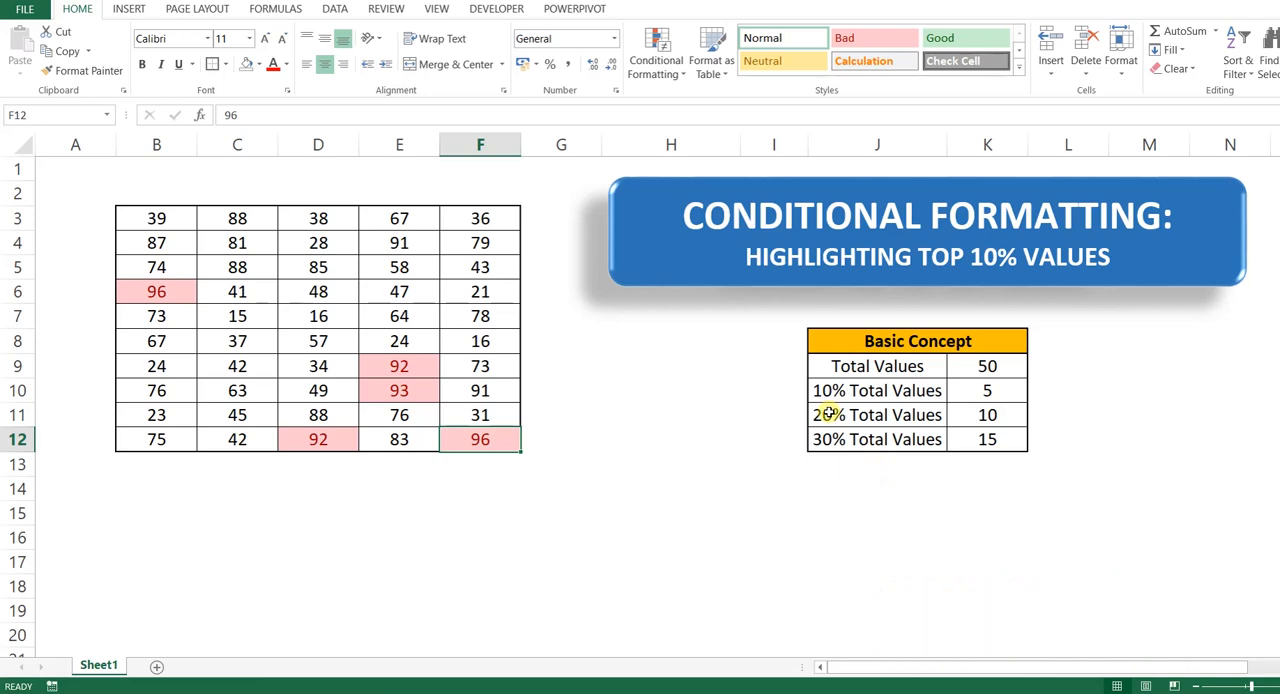
Step: Clear the conditional formatting rules from the data range B3:F12
left_click_drag(165, 218, 232, 243)
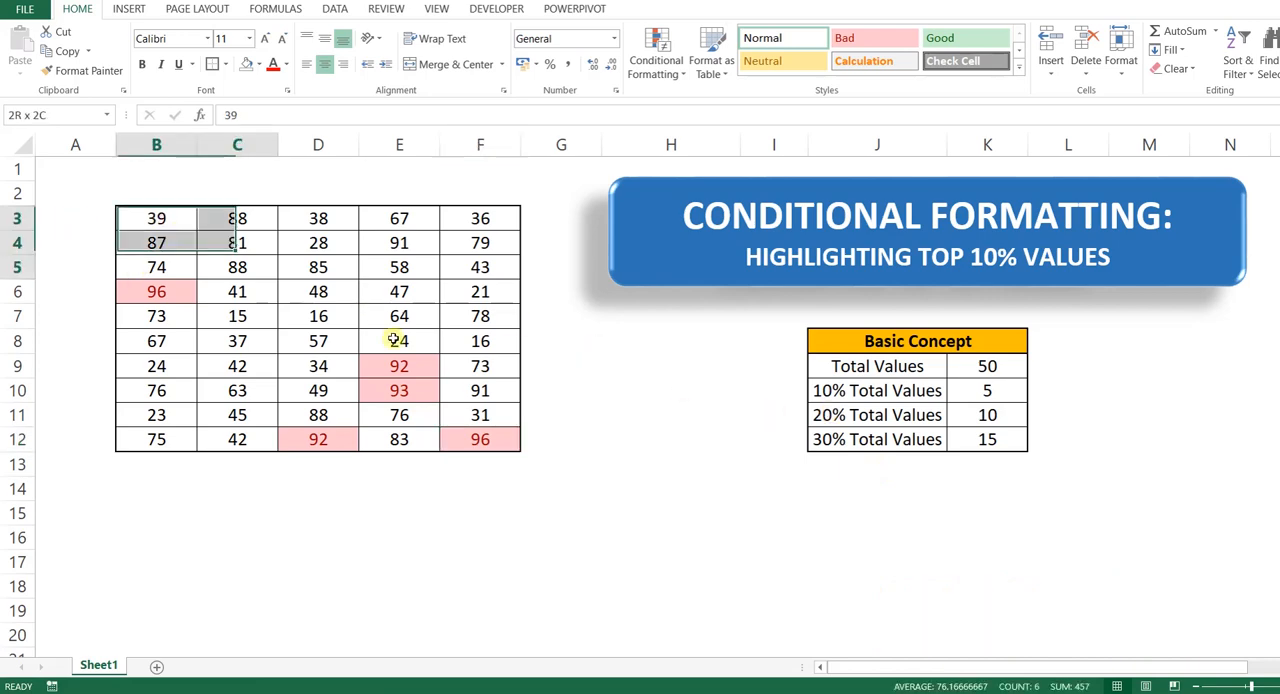
left_click_drag(395, 340, 508, 437)
left_click(655, 60)
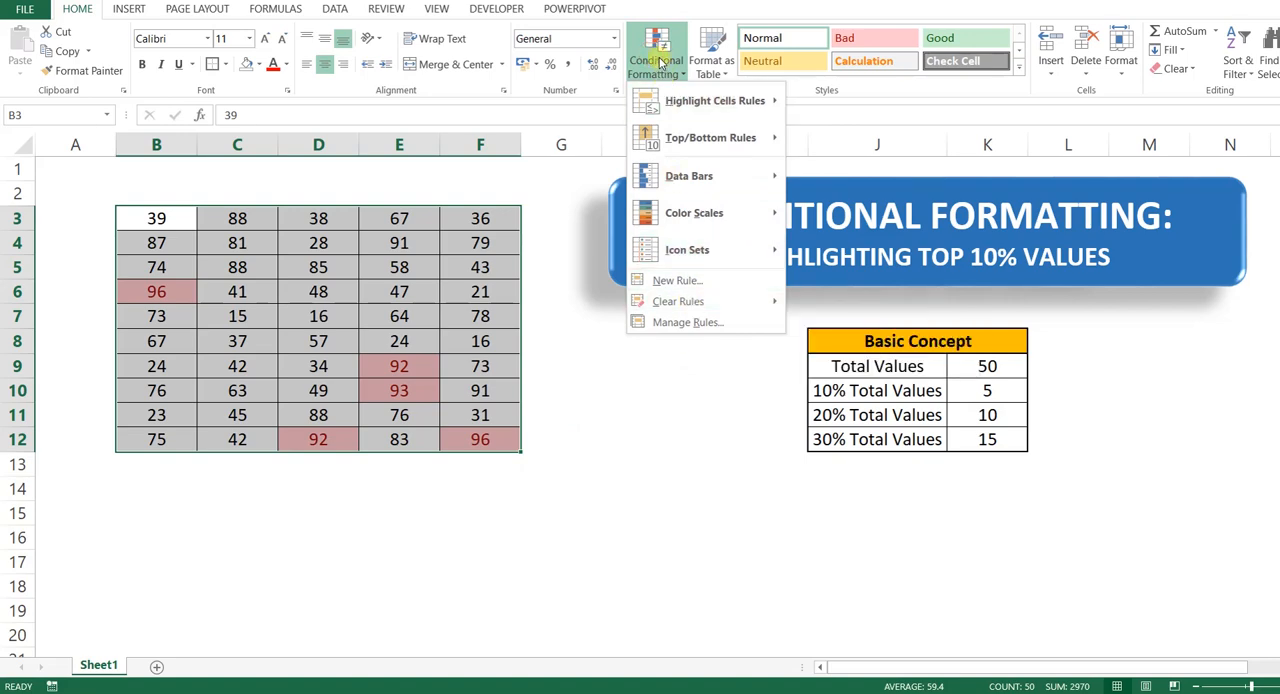
mouse_move(695, 312)
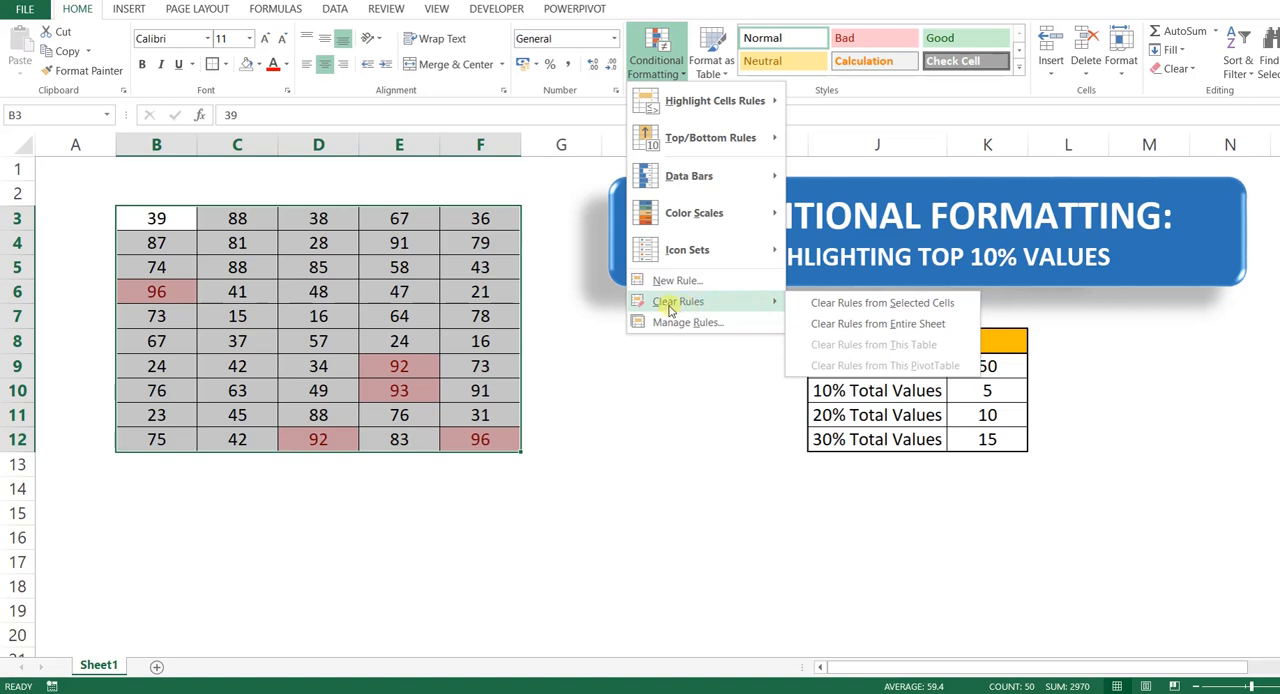
left_click(862, 310)
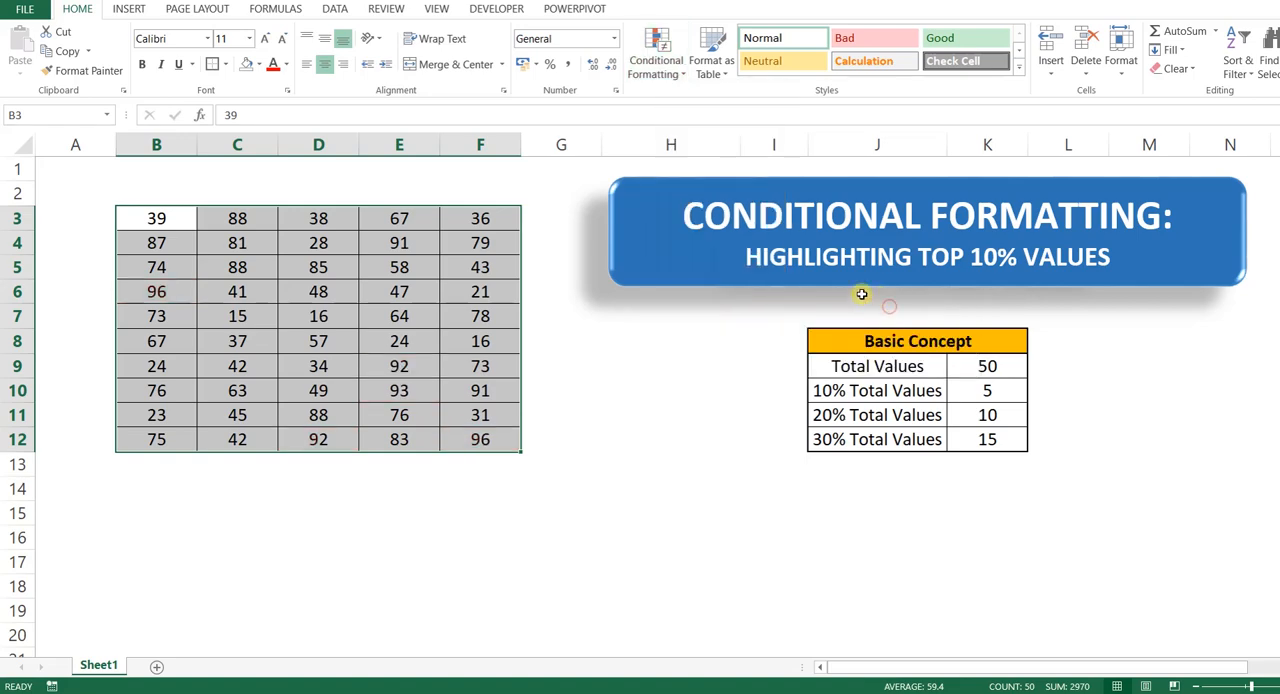
left_click(737, 517)
Step: Highlight the top 20% of values in B3:F12 with Yellow Fill with Dark Yellow Text using the Top 10% conditional formatting rule
left_click_drag(145, 216, 487, 437)
left_click(676, 72)
mouse_move(674, 150)
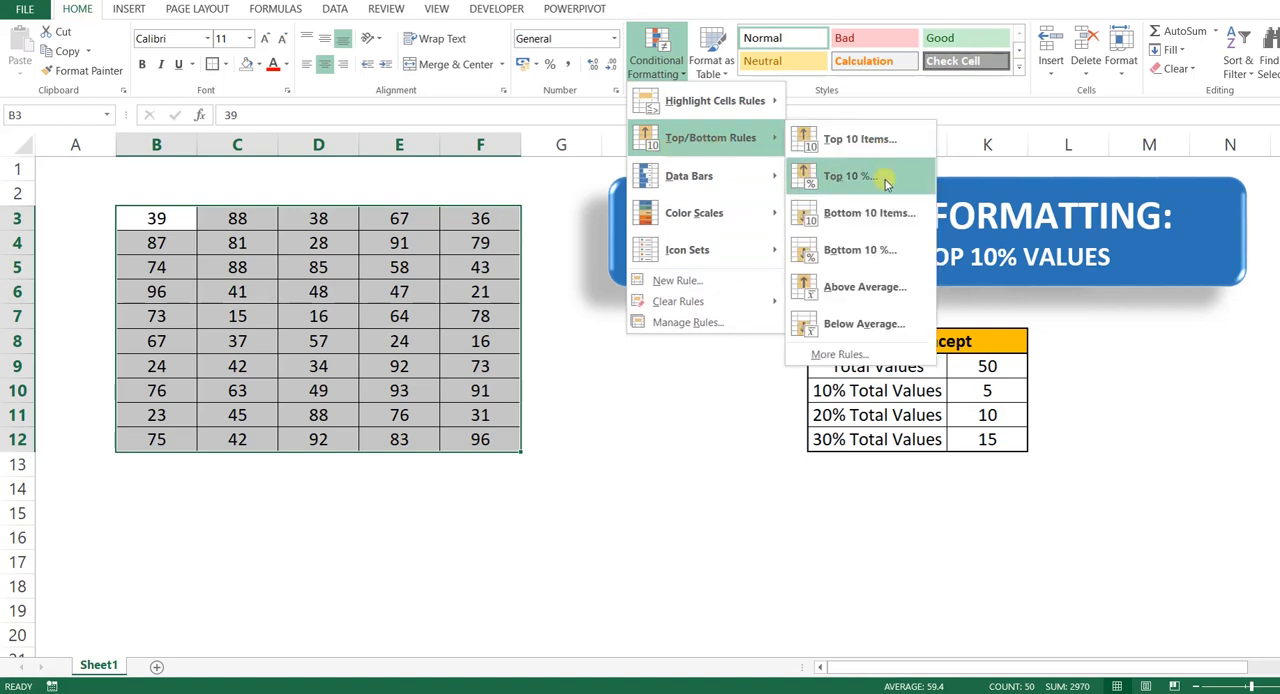
left_click(885, 178)
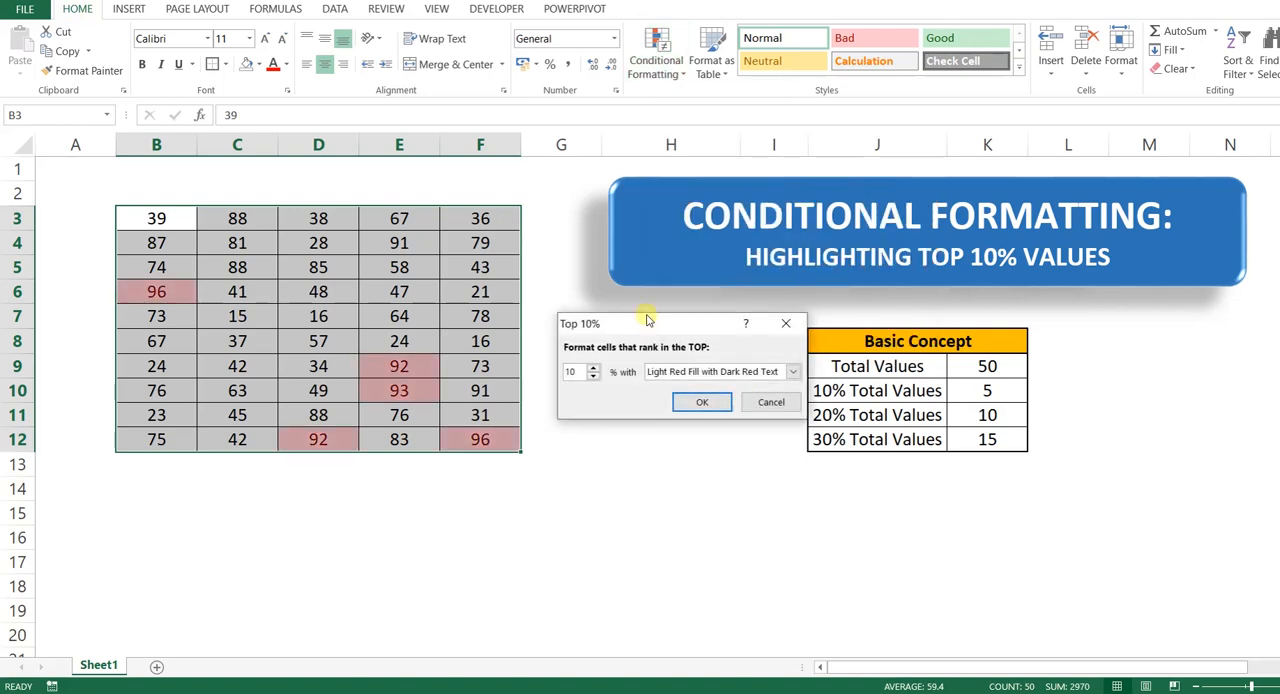
left_click_drag(640, 328, 632, 329)
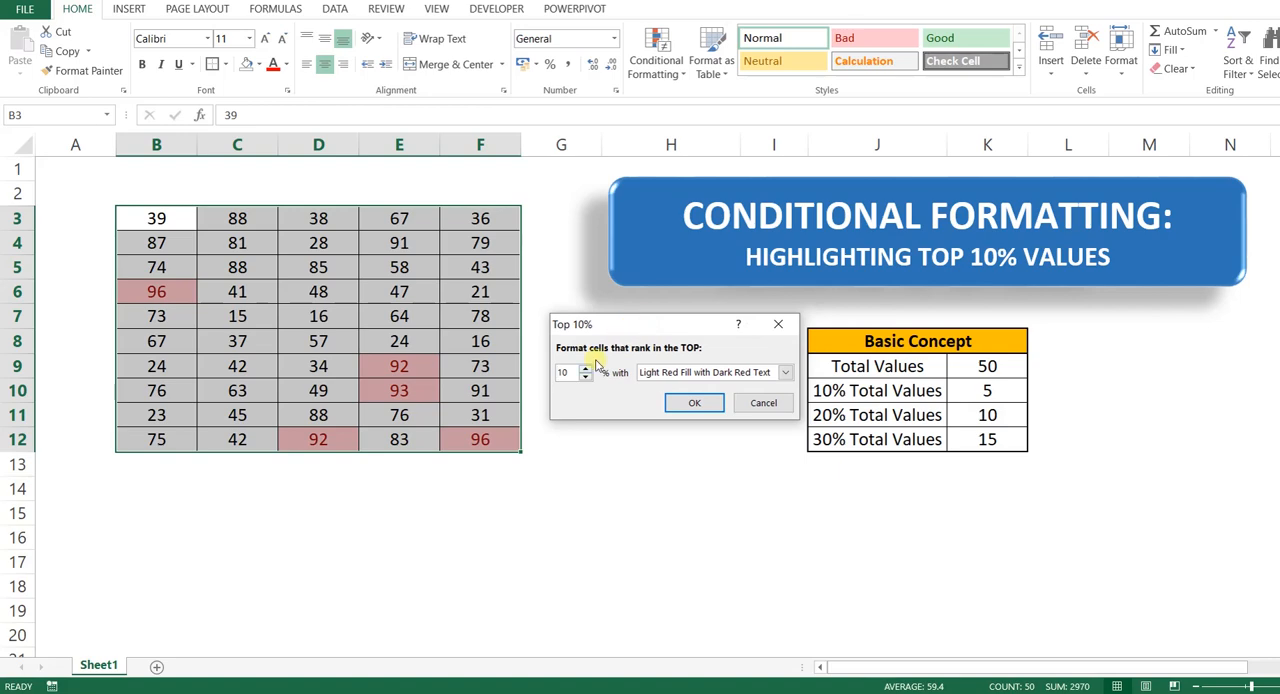
double_click(562, 372)
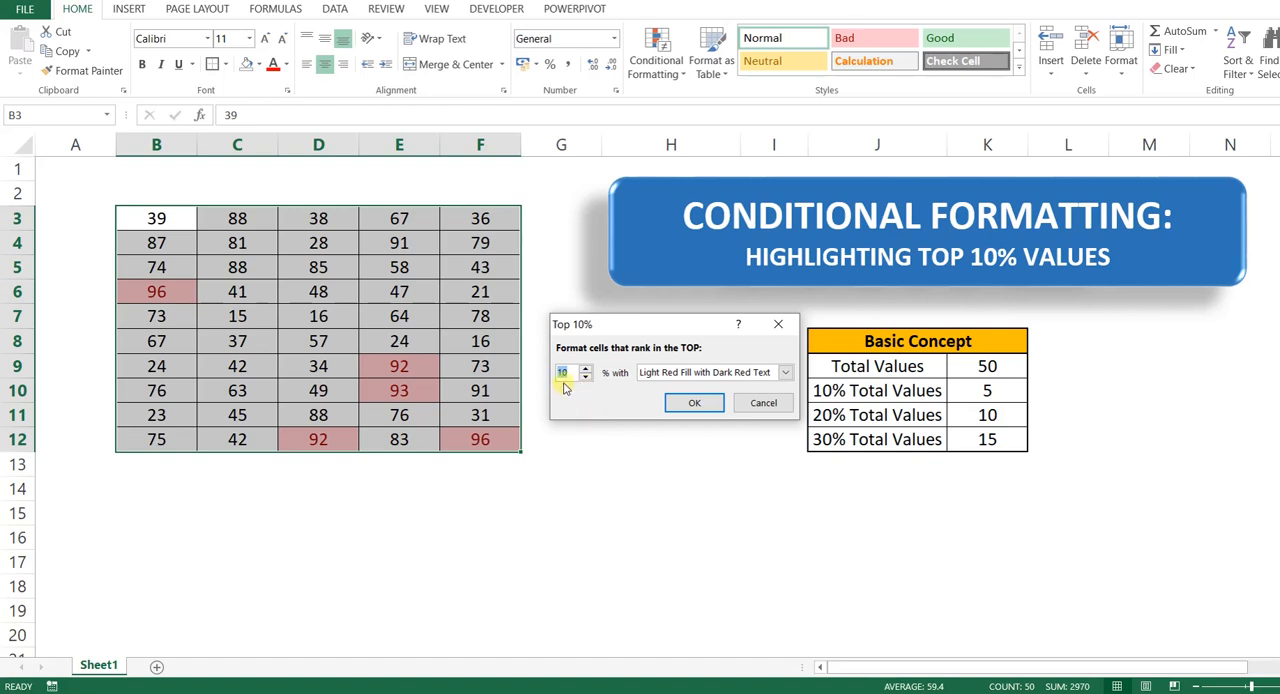
type("20")
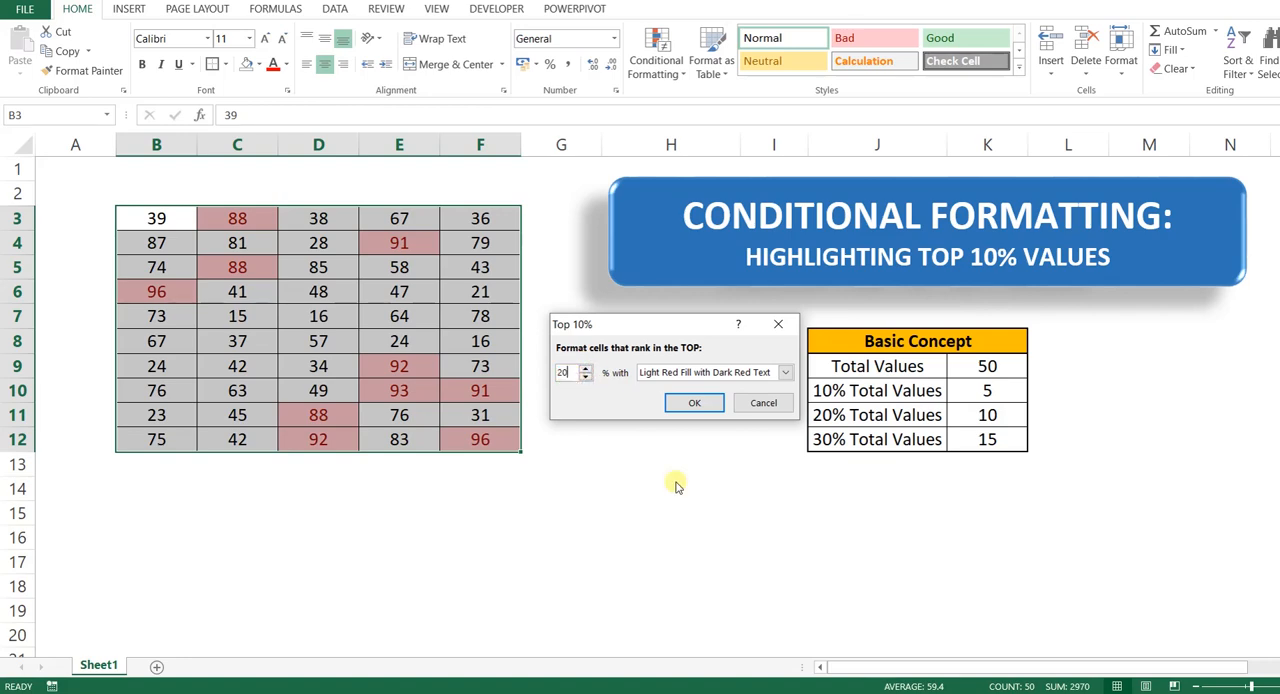
double_click(563, 372)
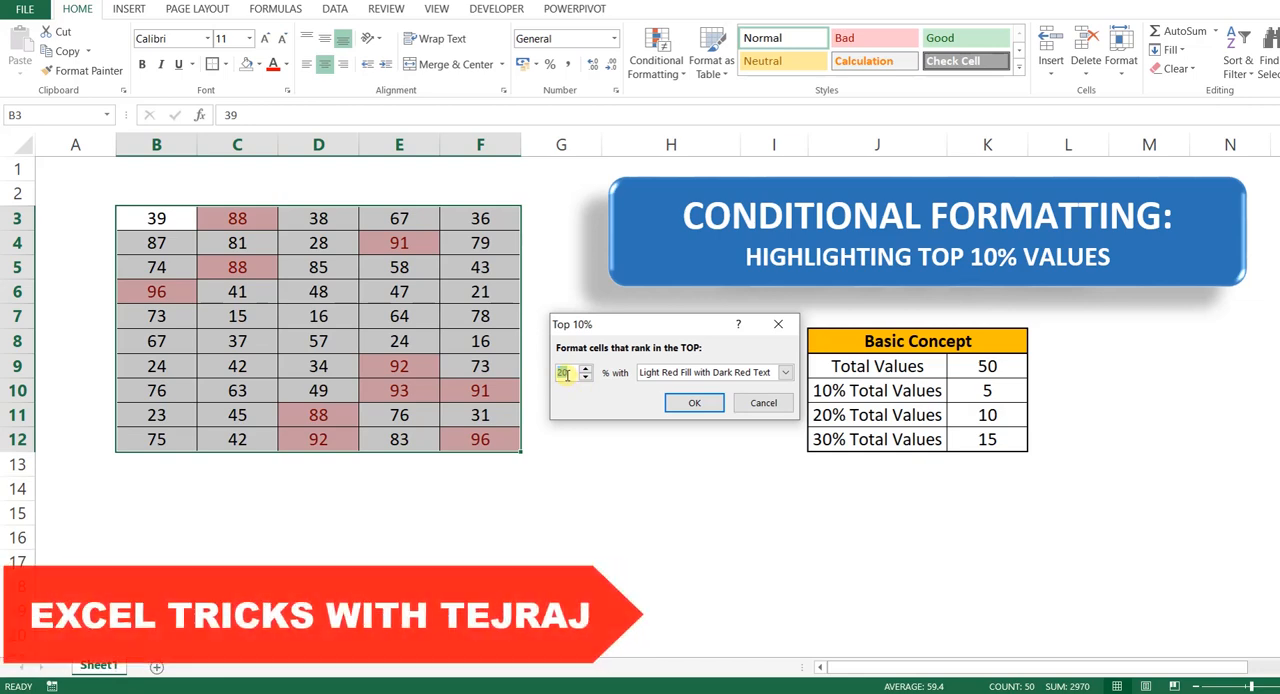
left_click(680, 372)
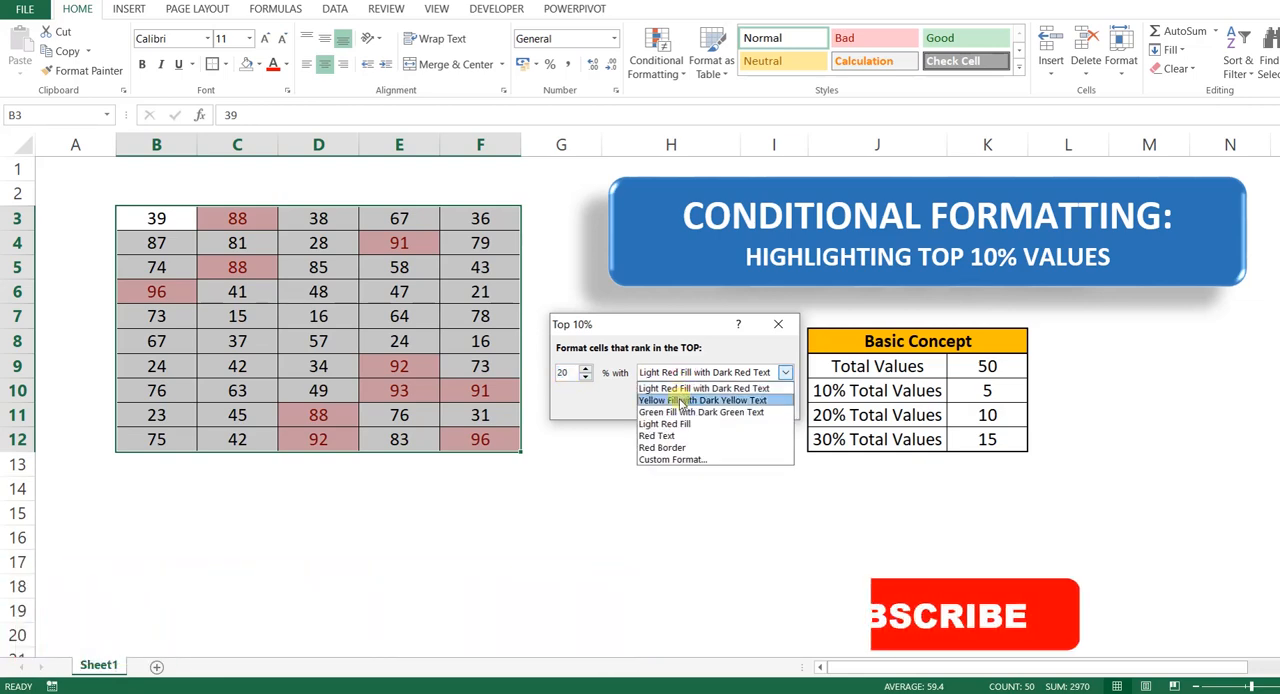
left_click(681, 401)
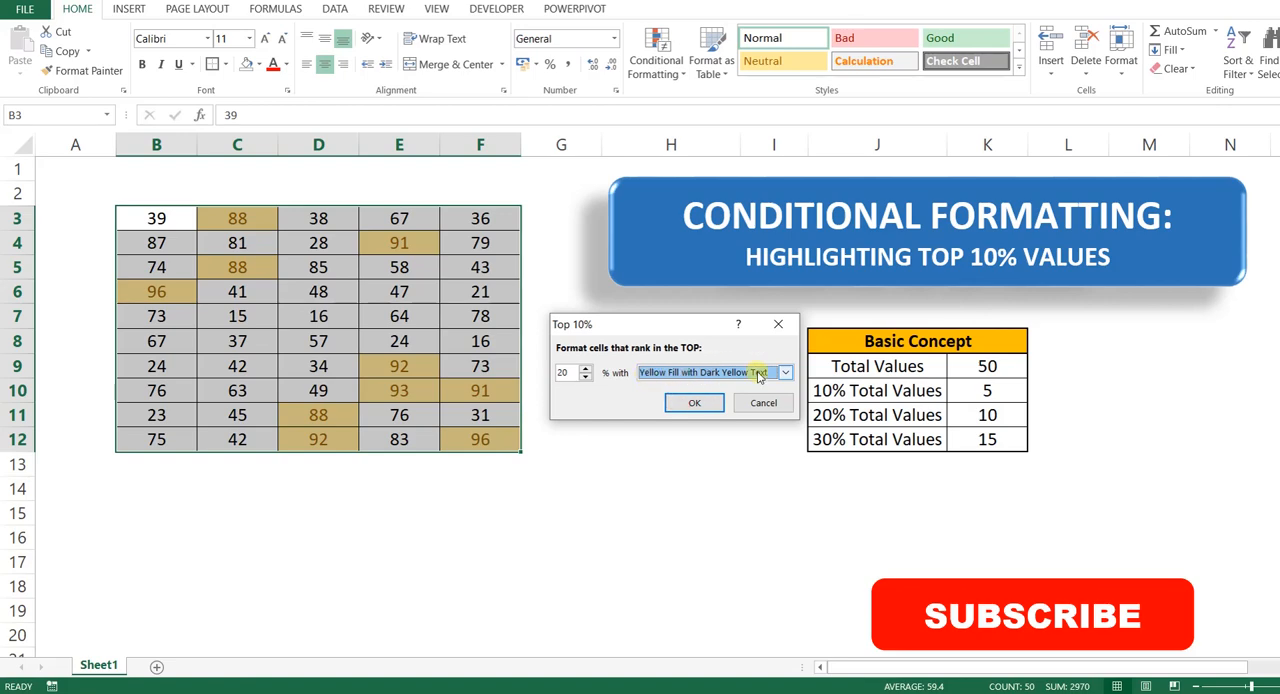
left_click(695, 404)
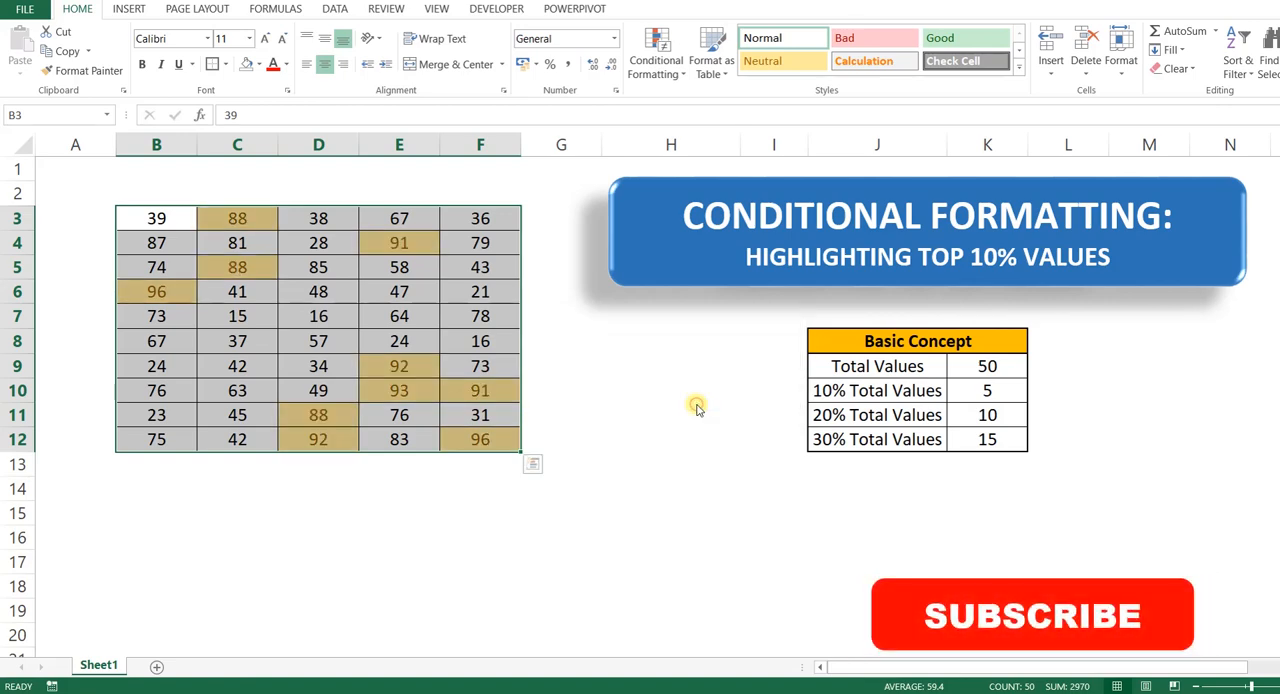
Step: Compare the 20% Total Values figure in the Basic Concept table with the yellow-highlighted cells in the data range
left_click(782, 540)
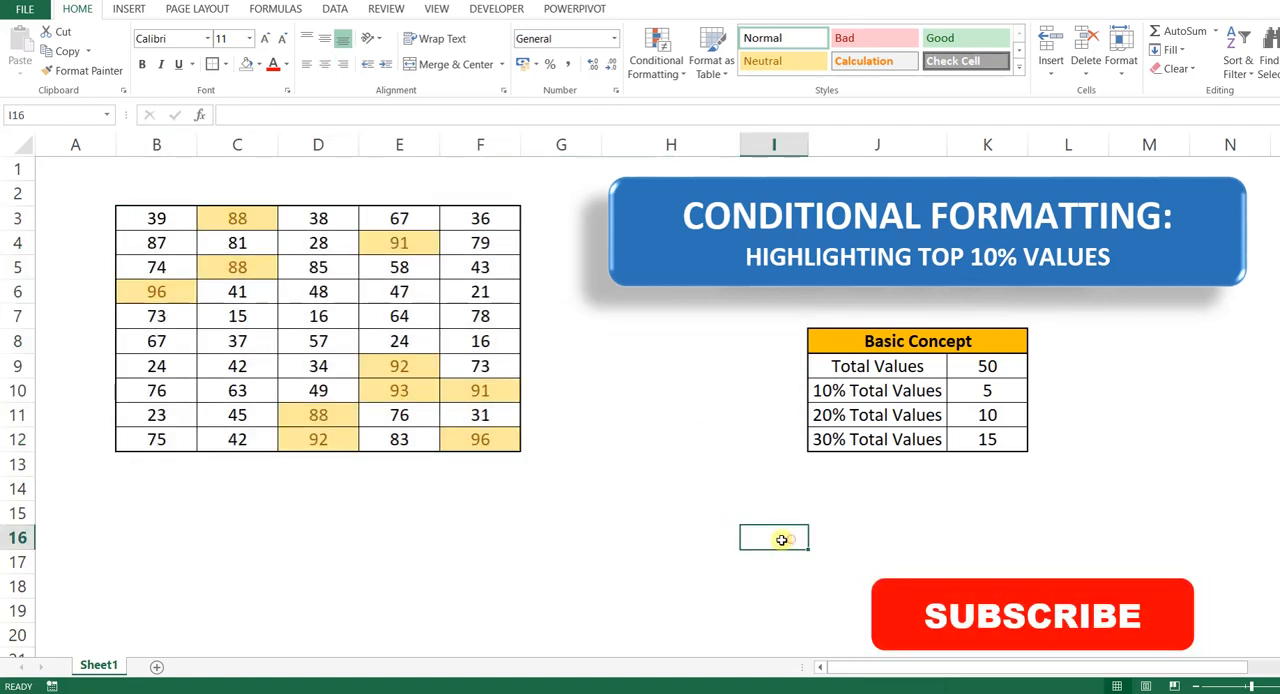
left_click(840, 415)
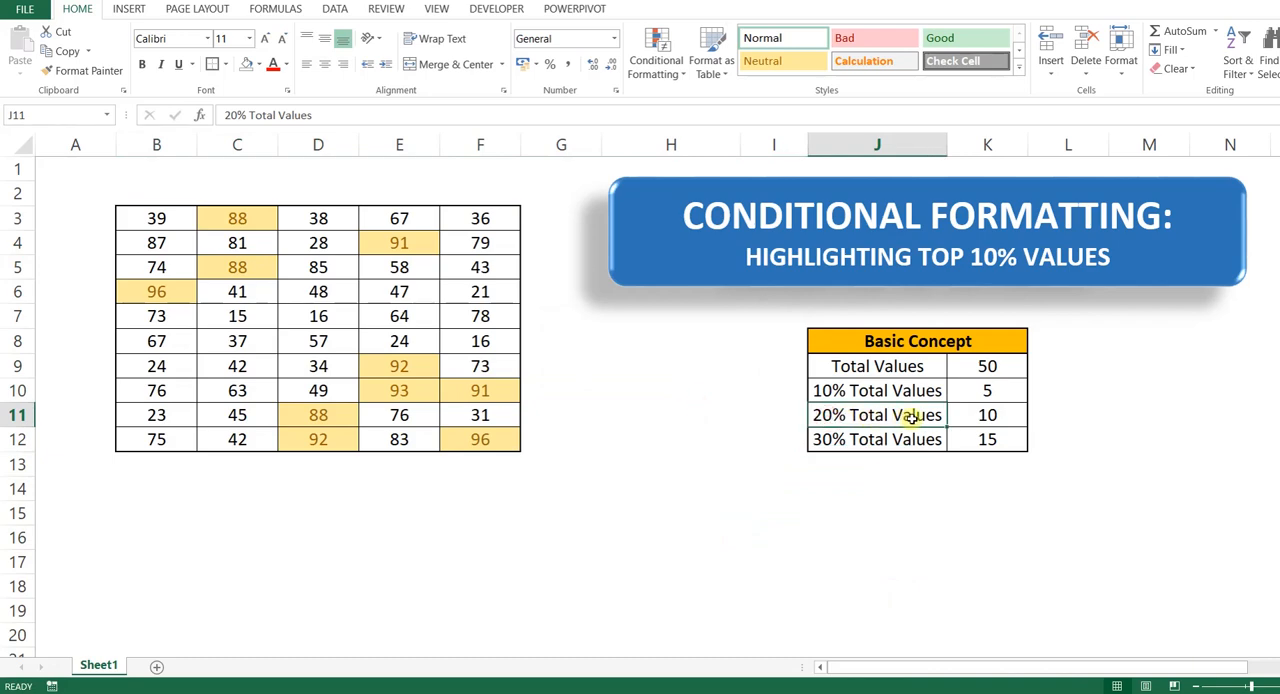
left_click(993, 418)
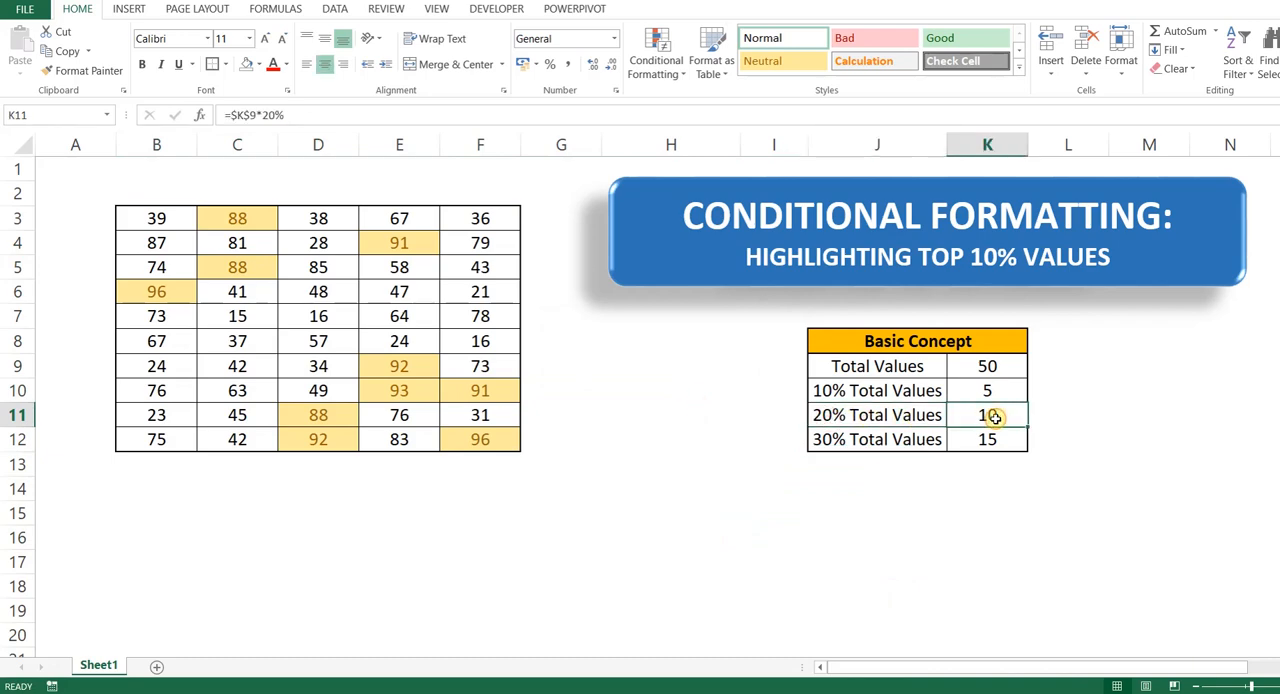
left_click(228, 222)
left_click(388, 241)
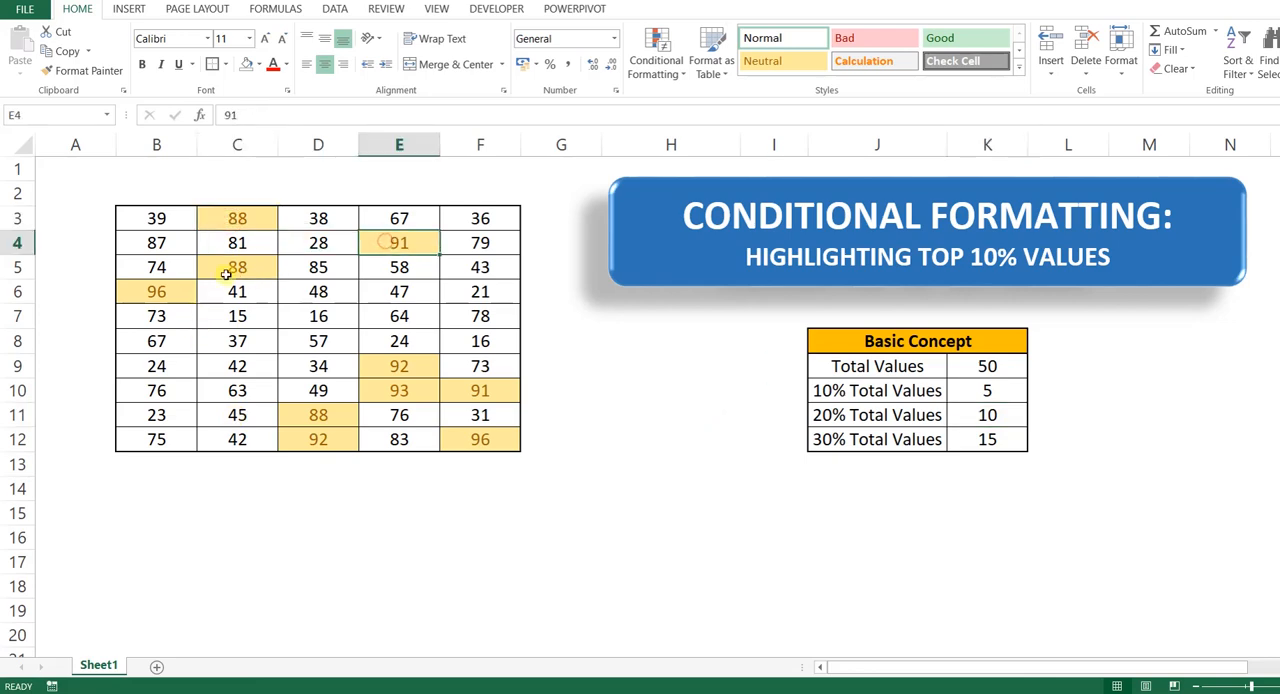
left_click(230, 270)
left_click(157, 297)
left_click(411, 366)
left_click(403, 389)
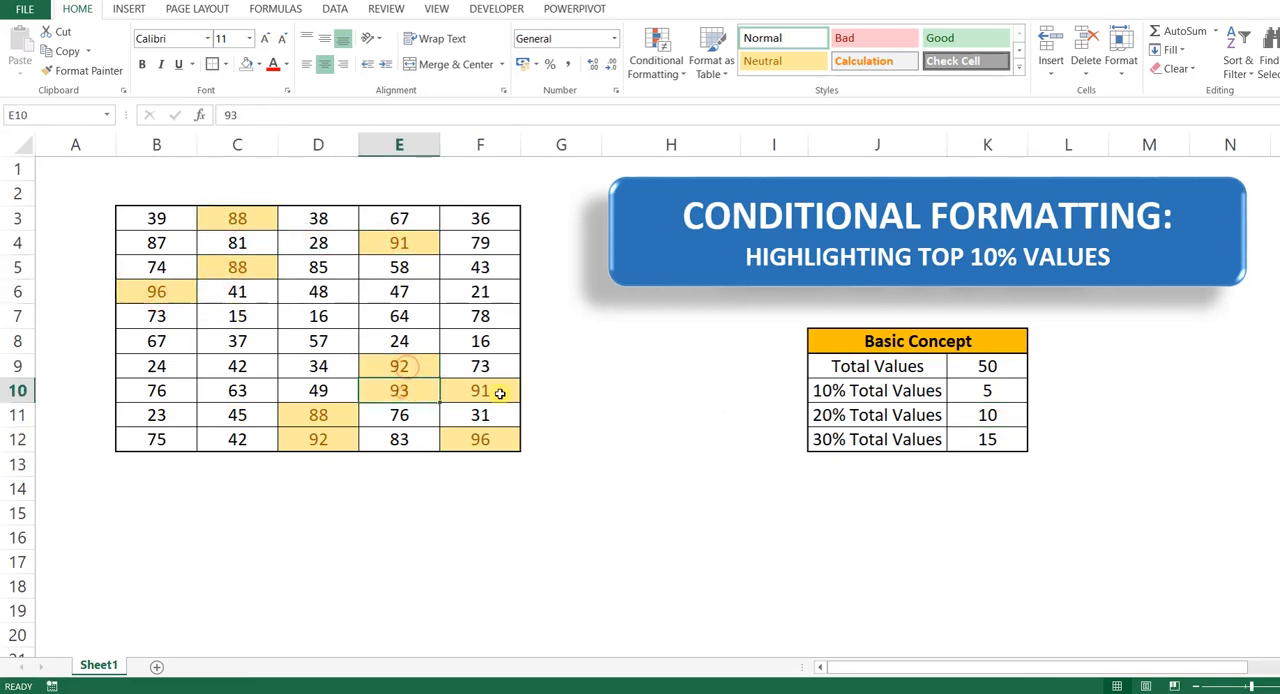
left_click(501, 391)
left_click(329, 415)
left_click(340, 437)
left_click(492, 437)
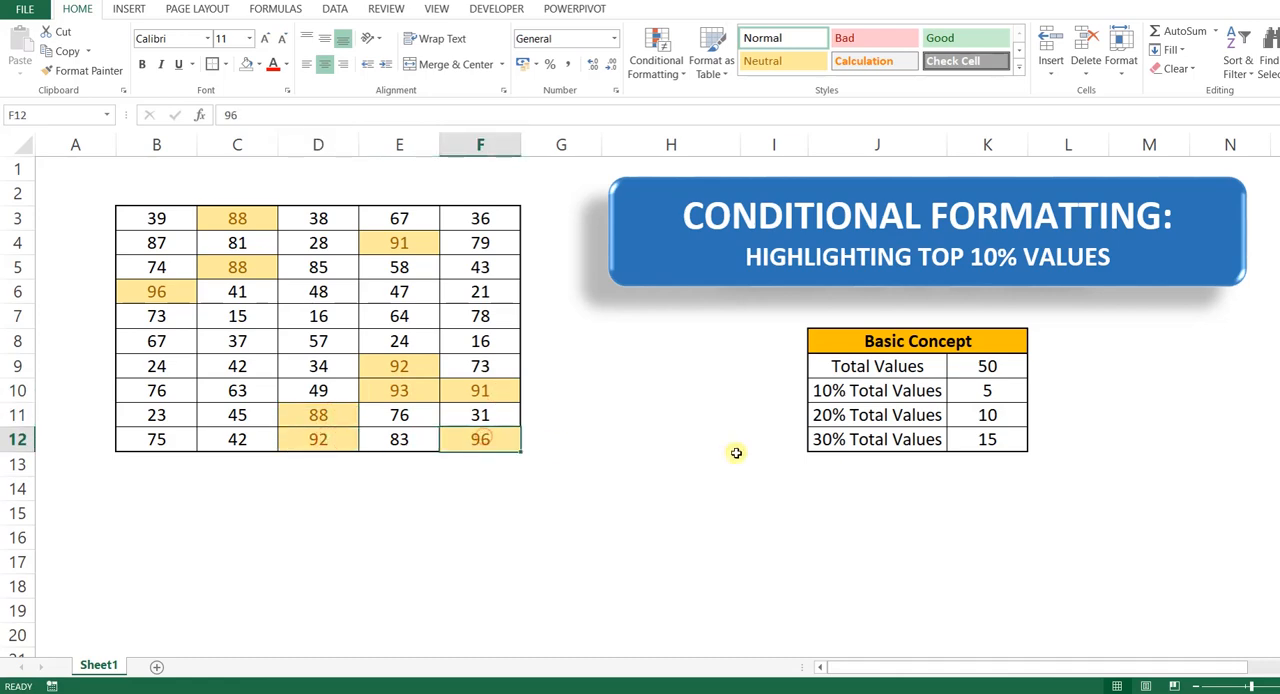
left_click(665, 412)
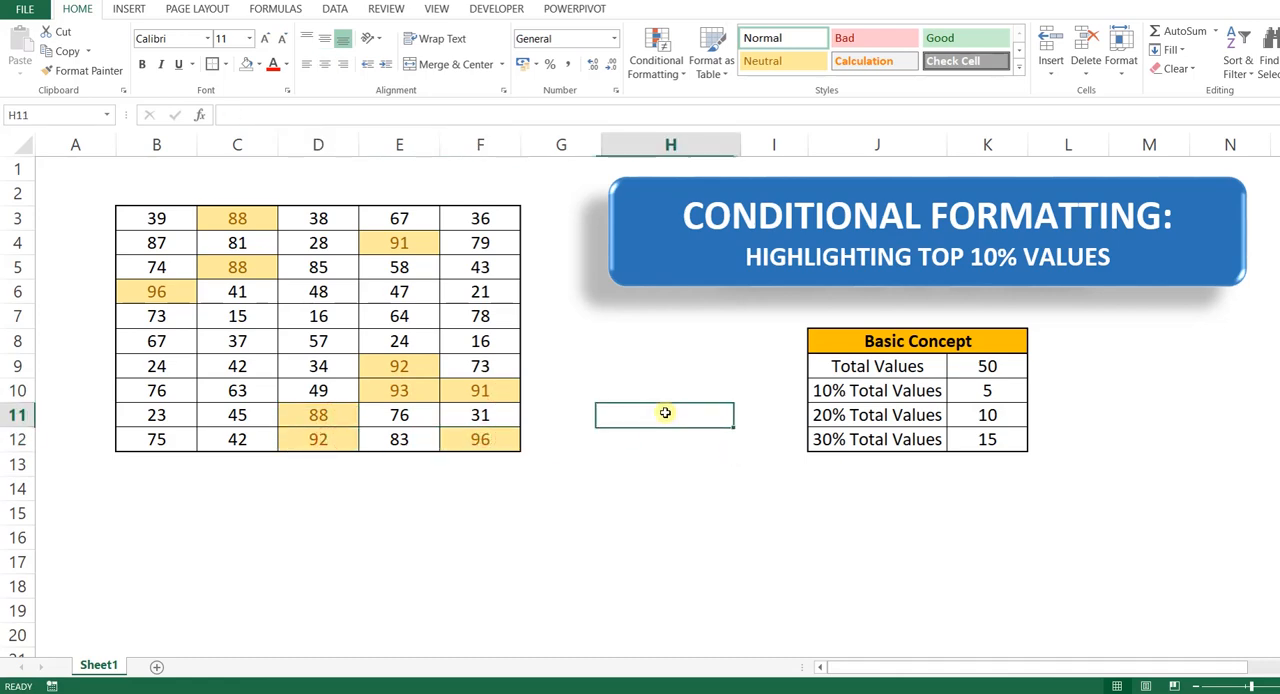
Step: Clear the conditional formatting rules from the data range B3:F12
left_click_drag(840, 444, 965, 440)
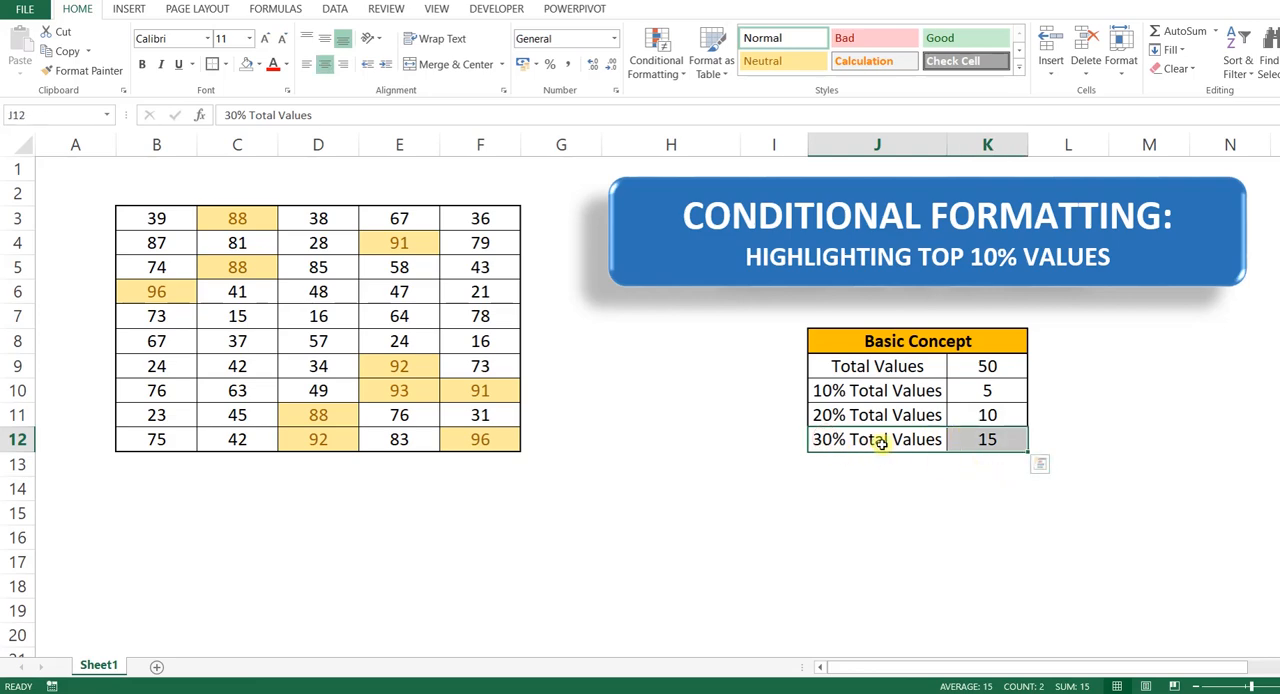
left_click(300, 316)
left_click_drag(145, 220, 478, 437)
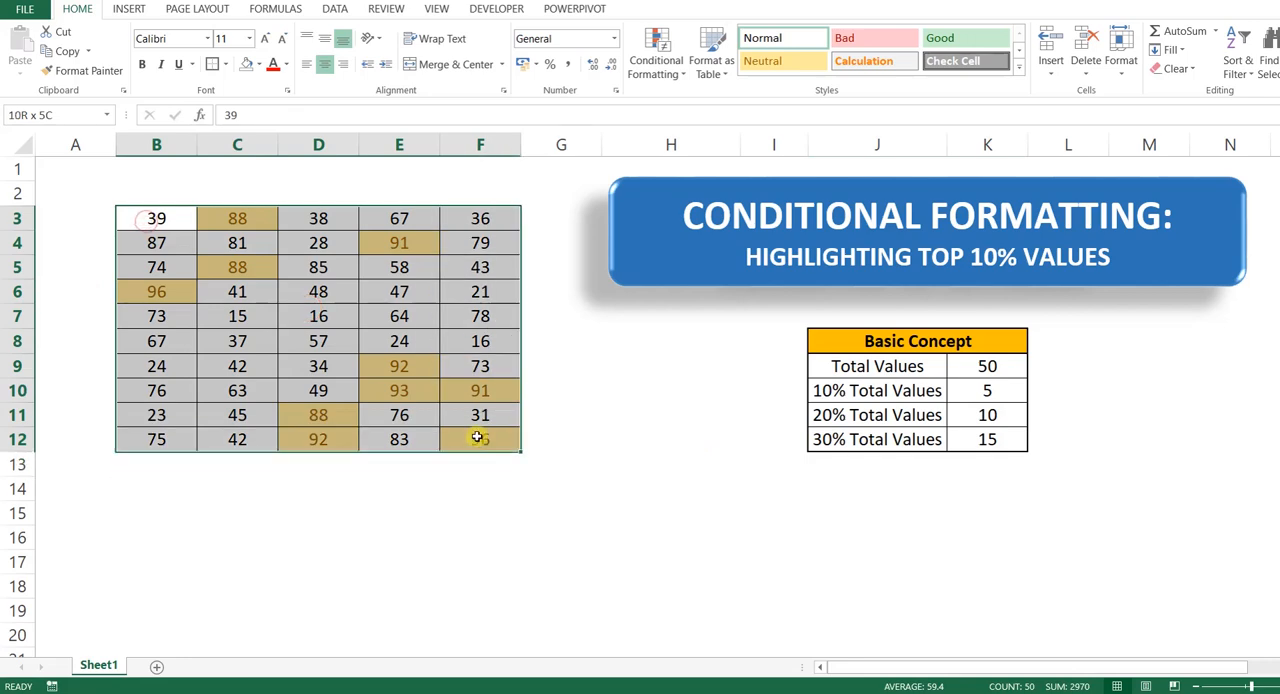
left_click(656, 60)
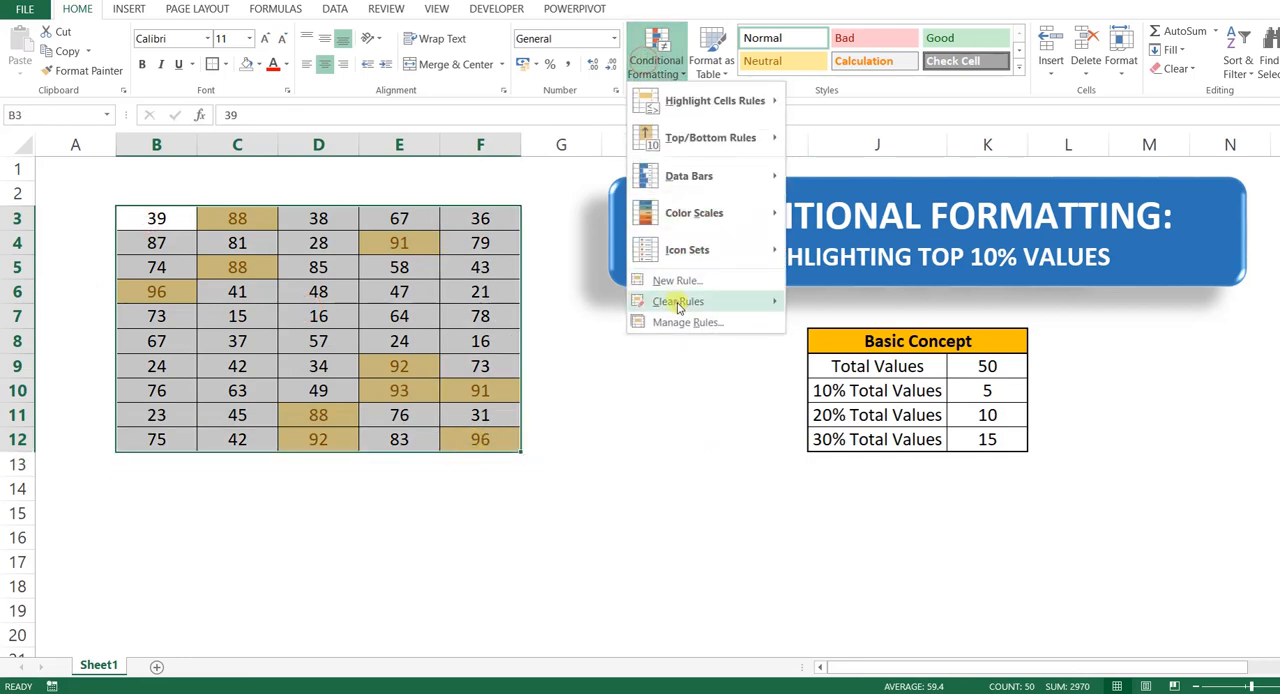
mouse_move(678, 301)
left_click(766, 297)
left_click(706, 372)
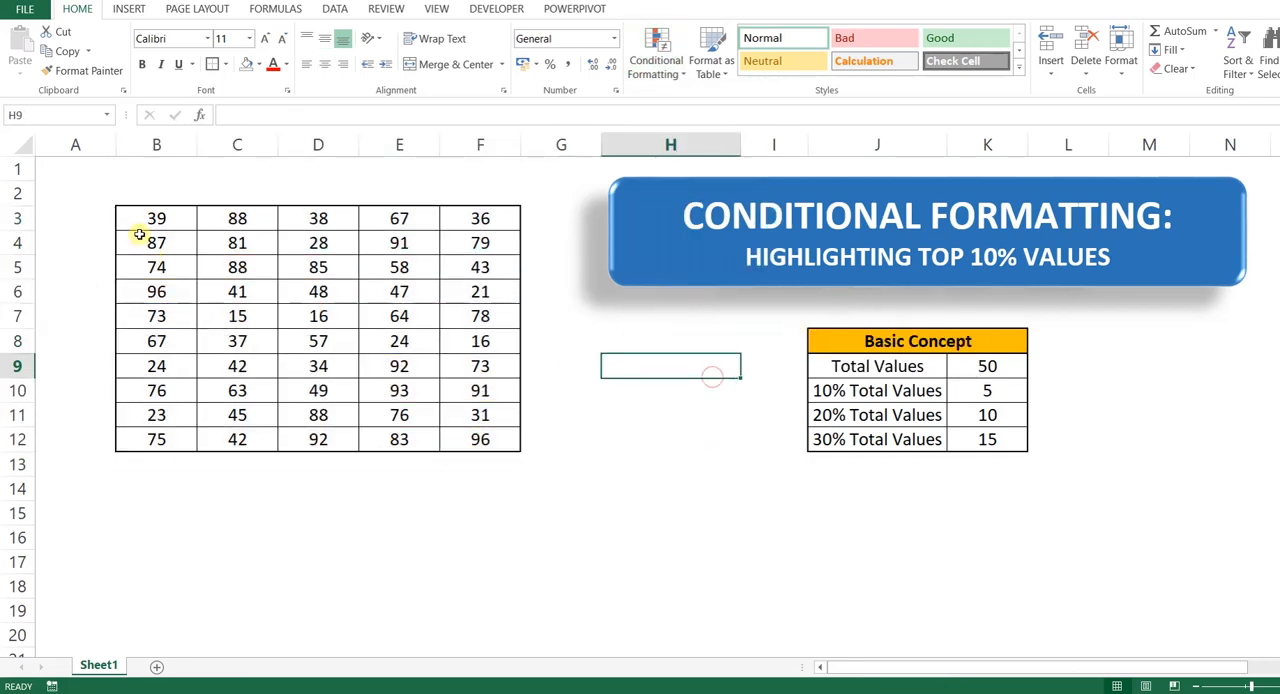
Step: Highlight the top 30% of values in B3:F12 with Green Fill with Dark Green Text using the Top 10% conditional formatting rule
left_click_drag(142, 220, 482, 437)
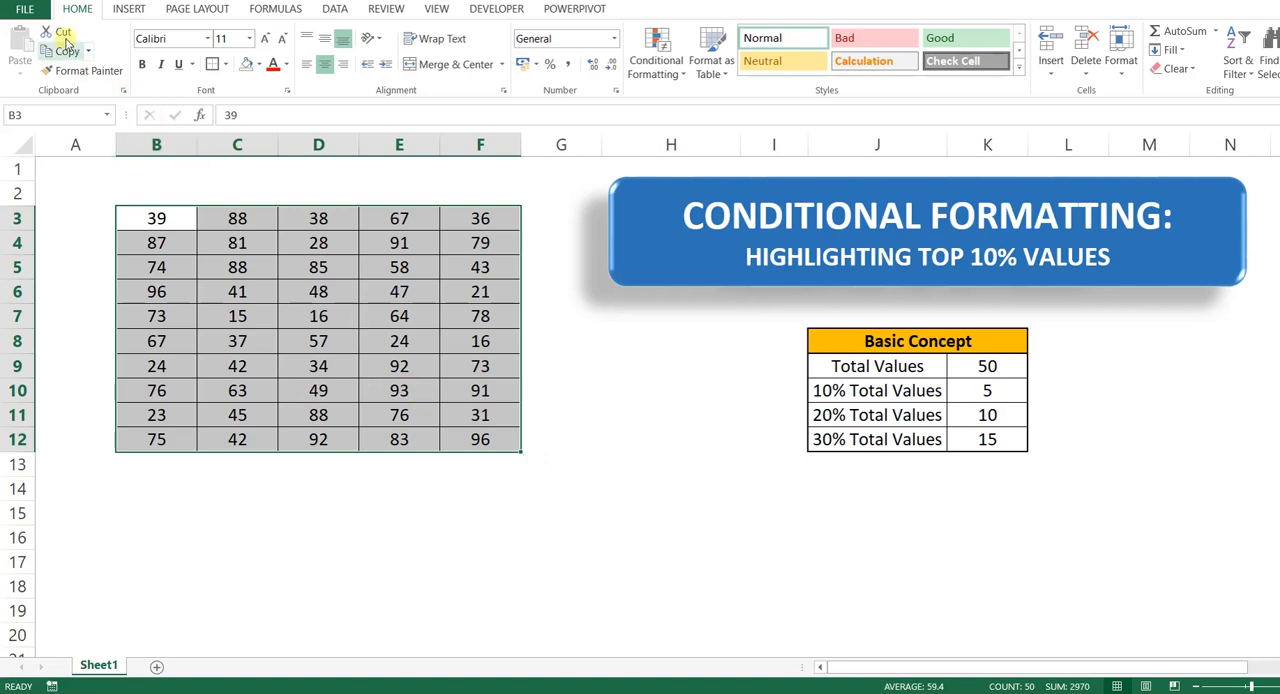
left_click(657, 55)
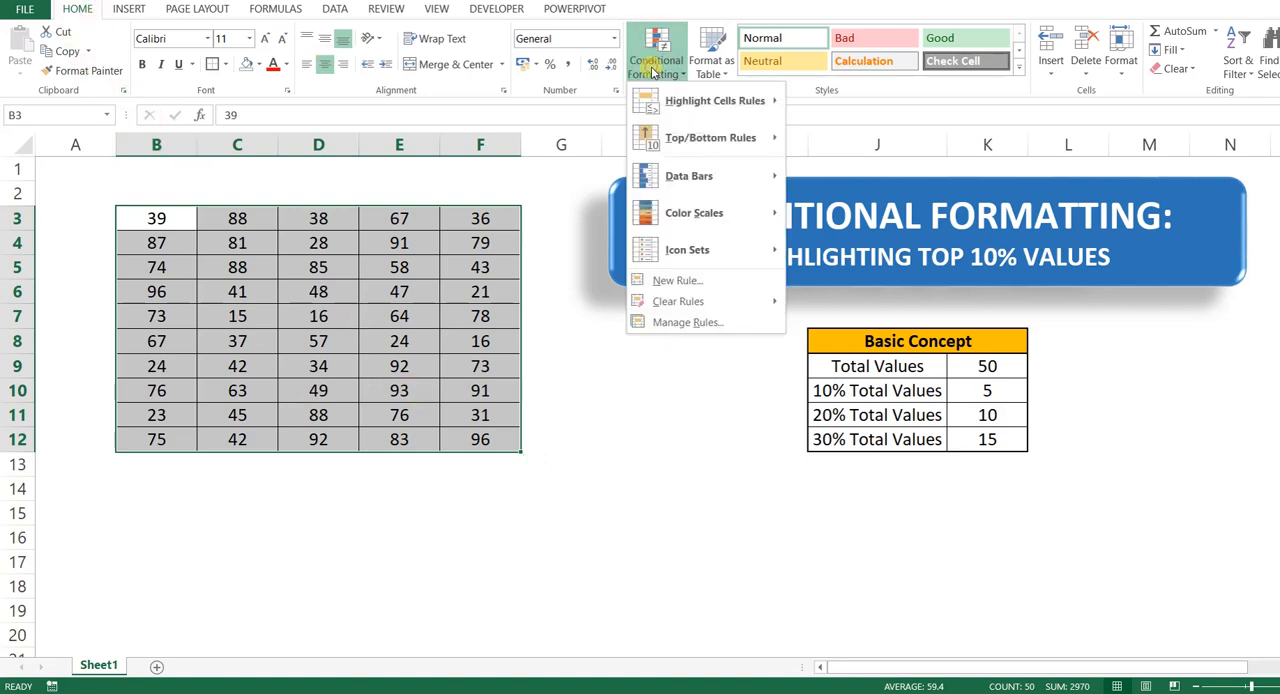
mouse_move(700, 139)
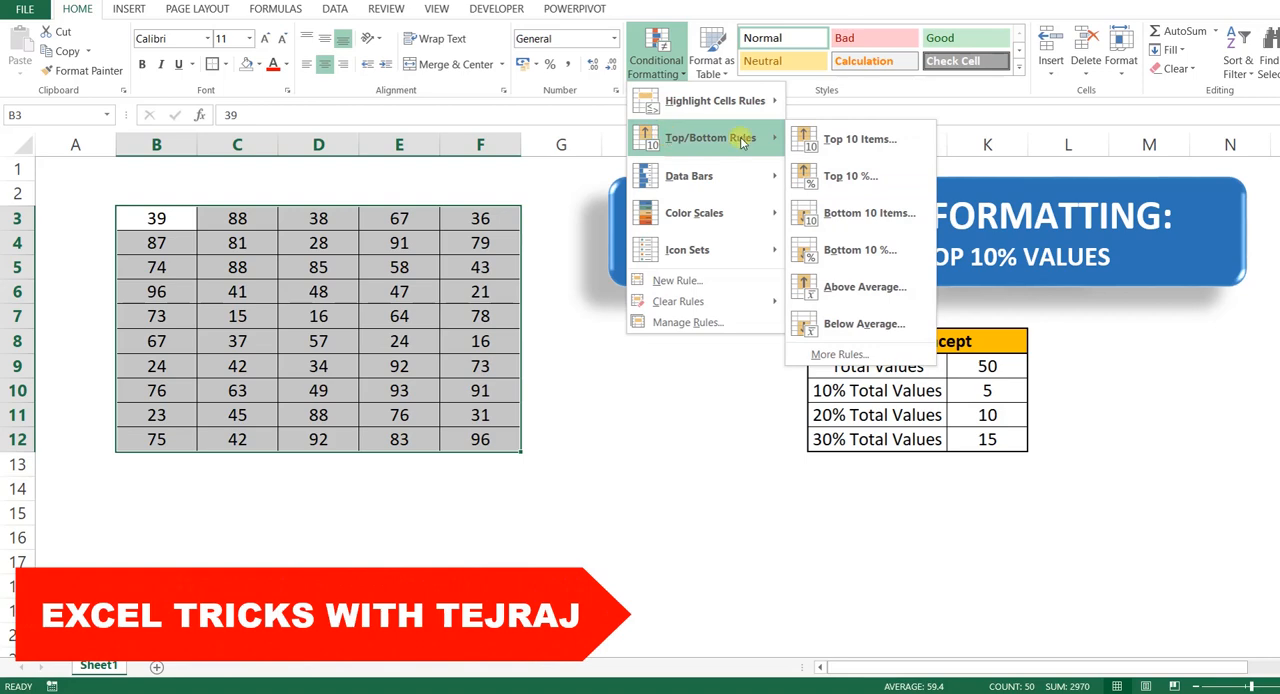
left_click(890, 184)
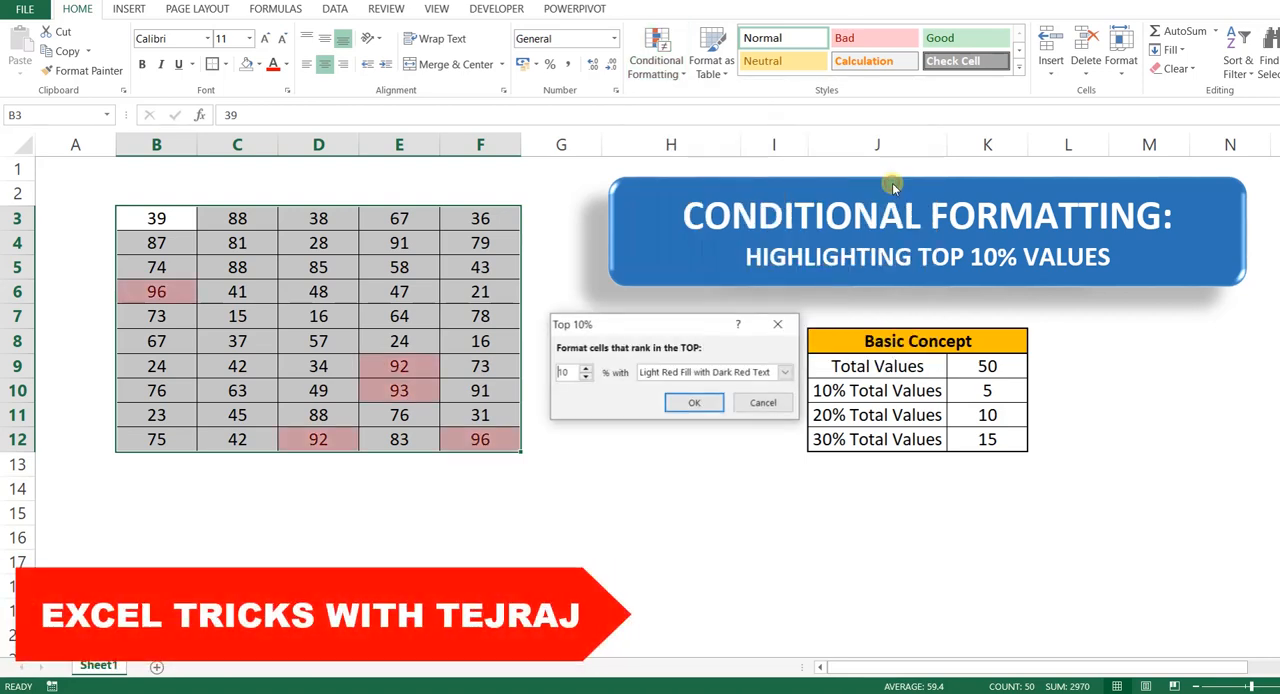
double_click(562, 372)
type("30")
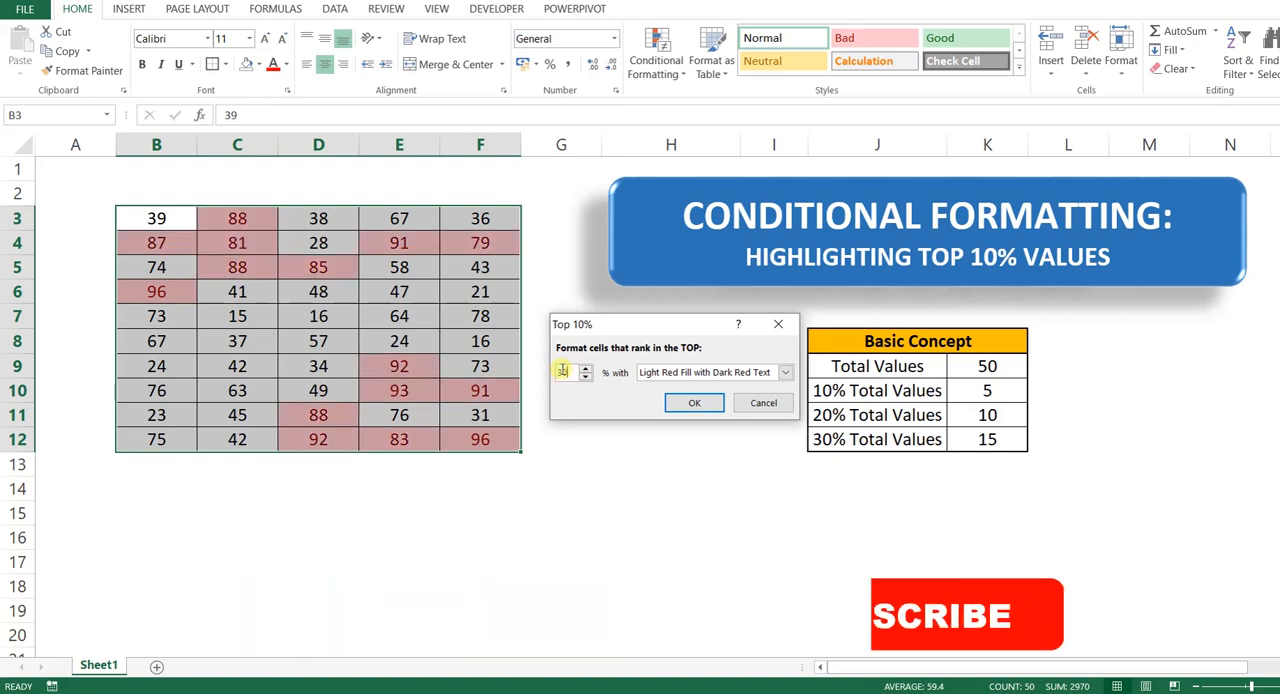
left_click(682, 373)
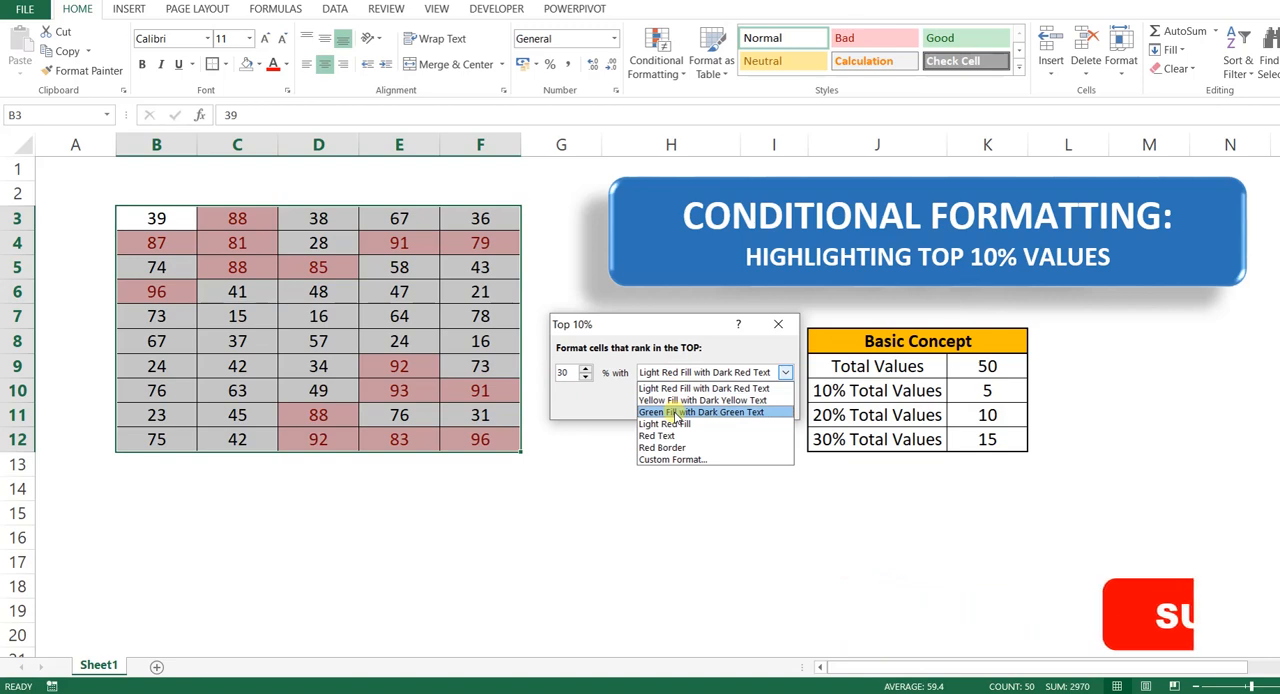
left_click(677, 413)
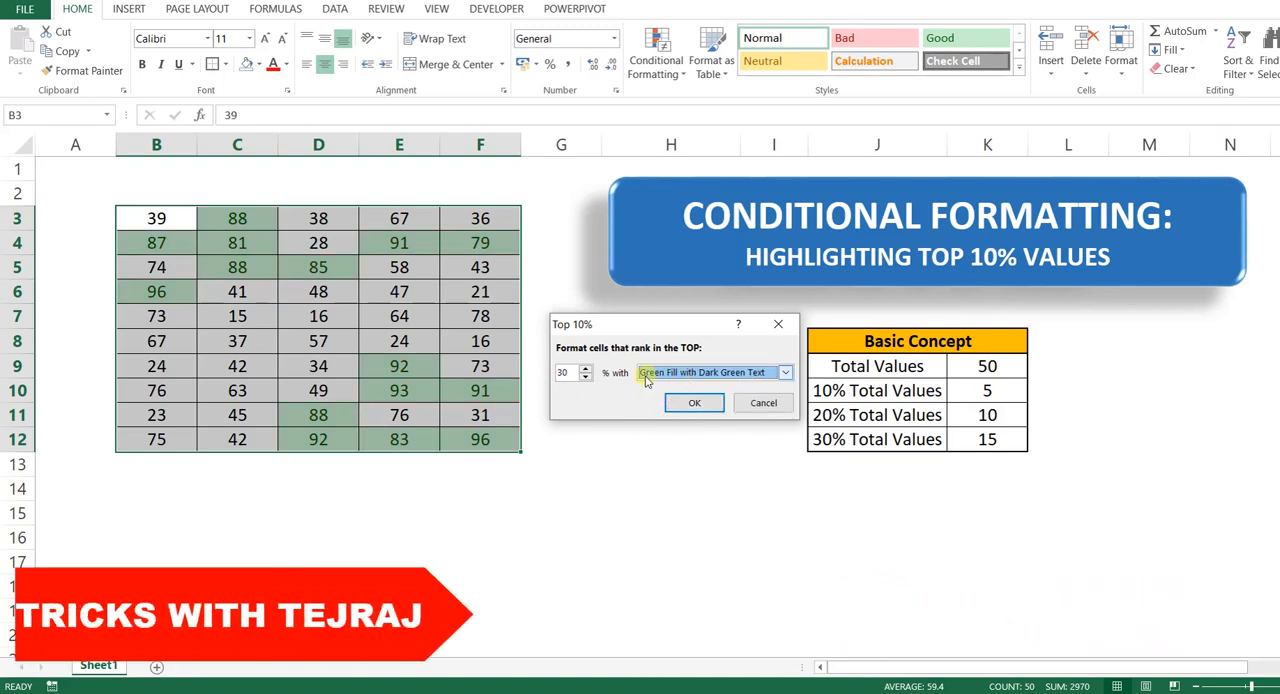
left_click(707, 404)
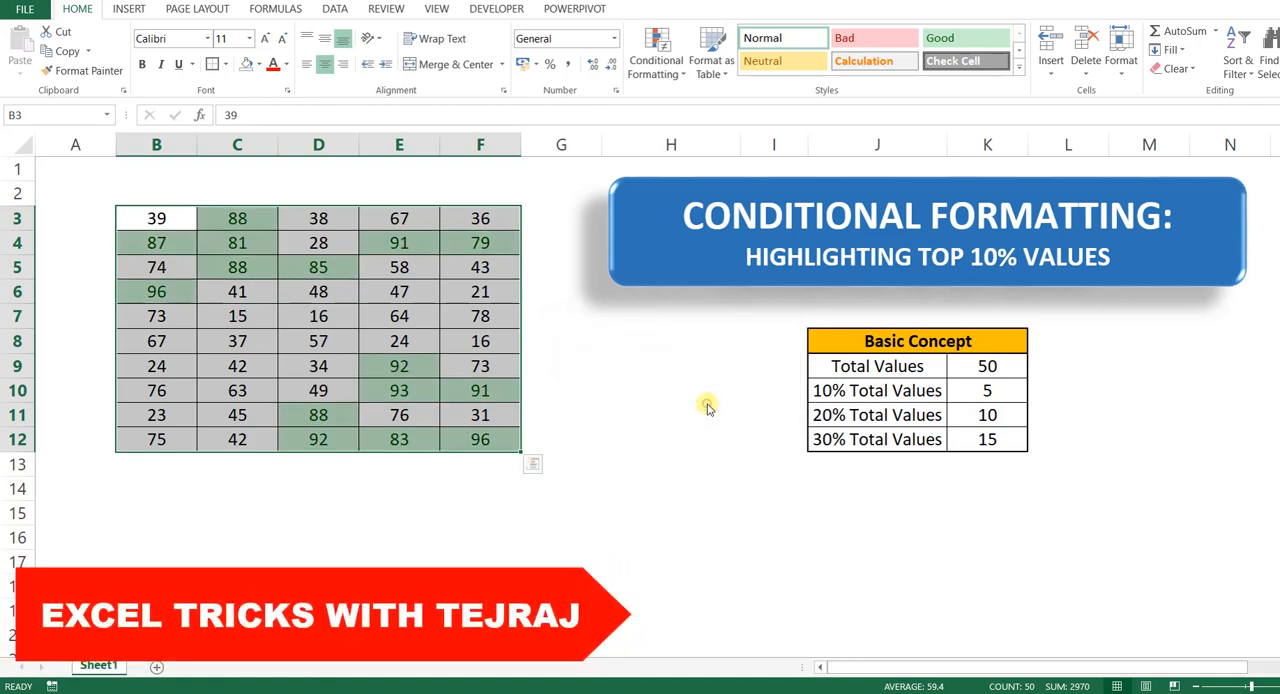
Step: Compare the 30% Total Values figure in the Basic Concept table with the green-highlighted cells in the data range
left_click(840, 440)
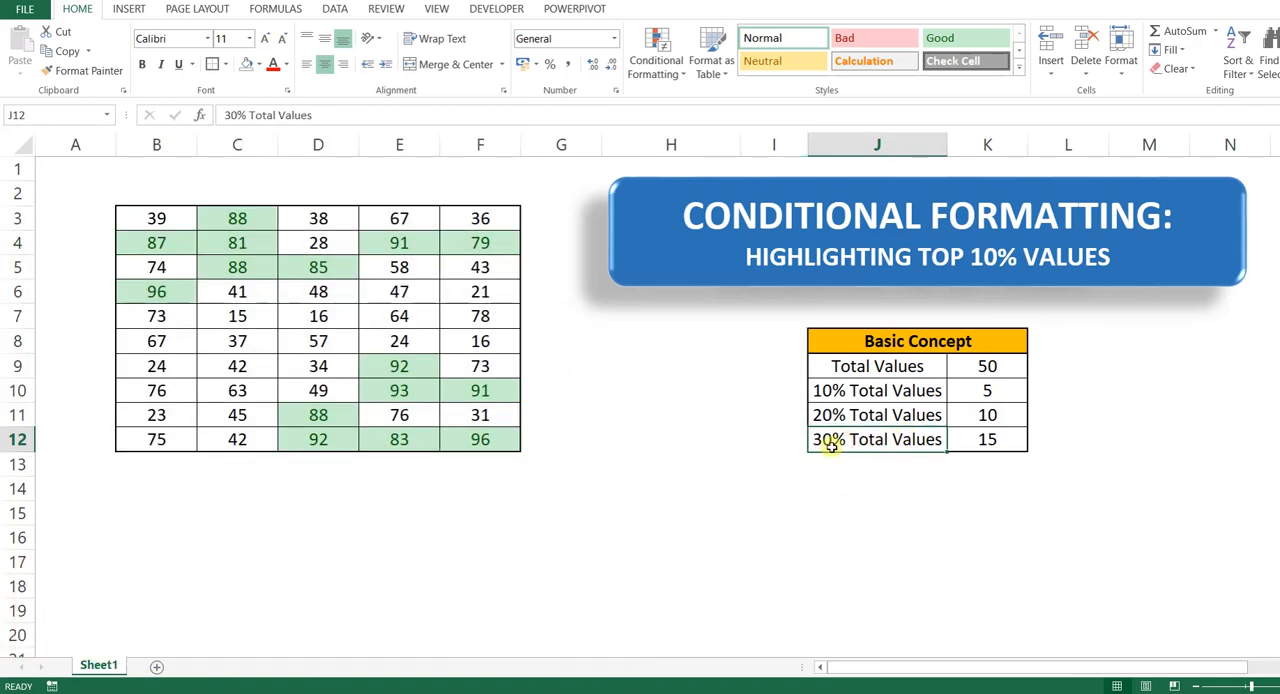
left_click(989, 437)
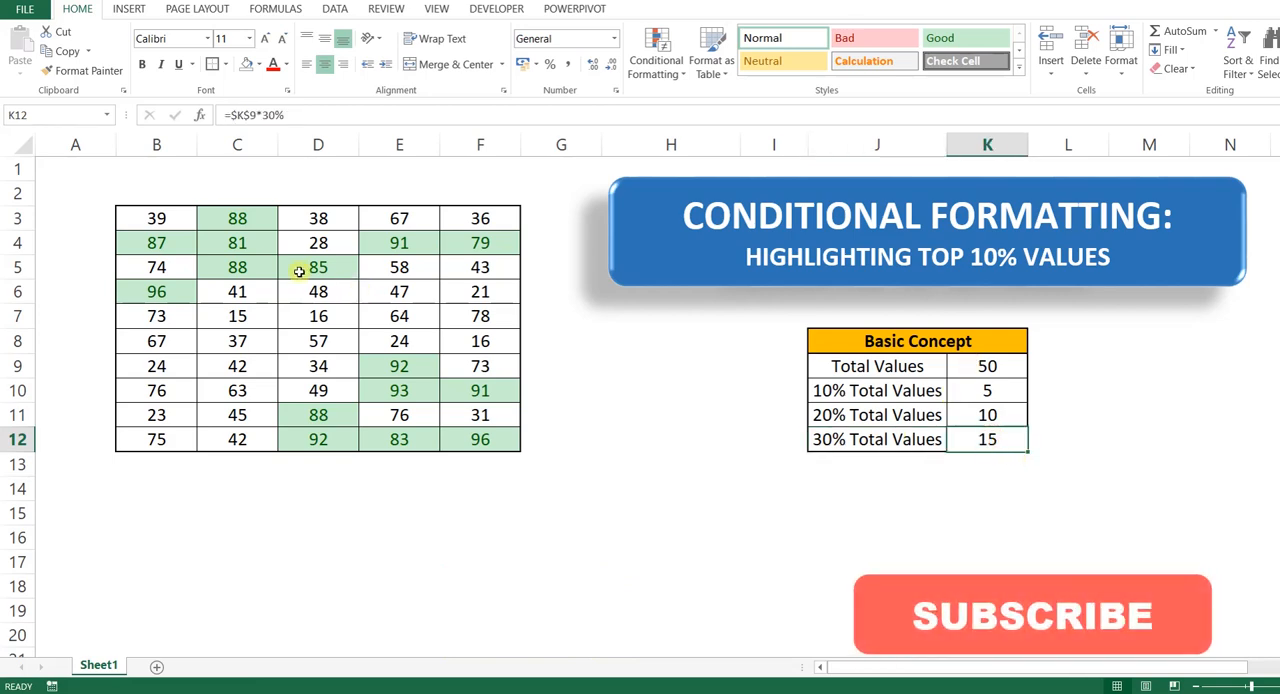
left_click_drag(157, 218, 480, 440)
left_click(178, 215)
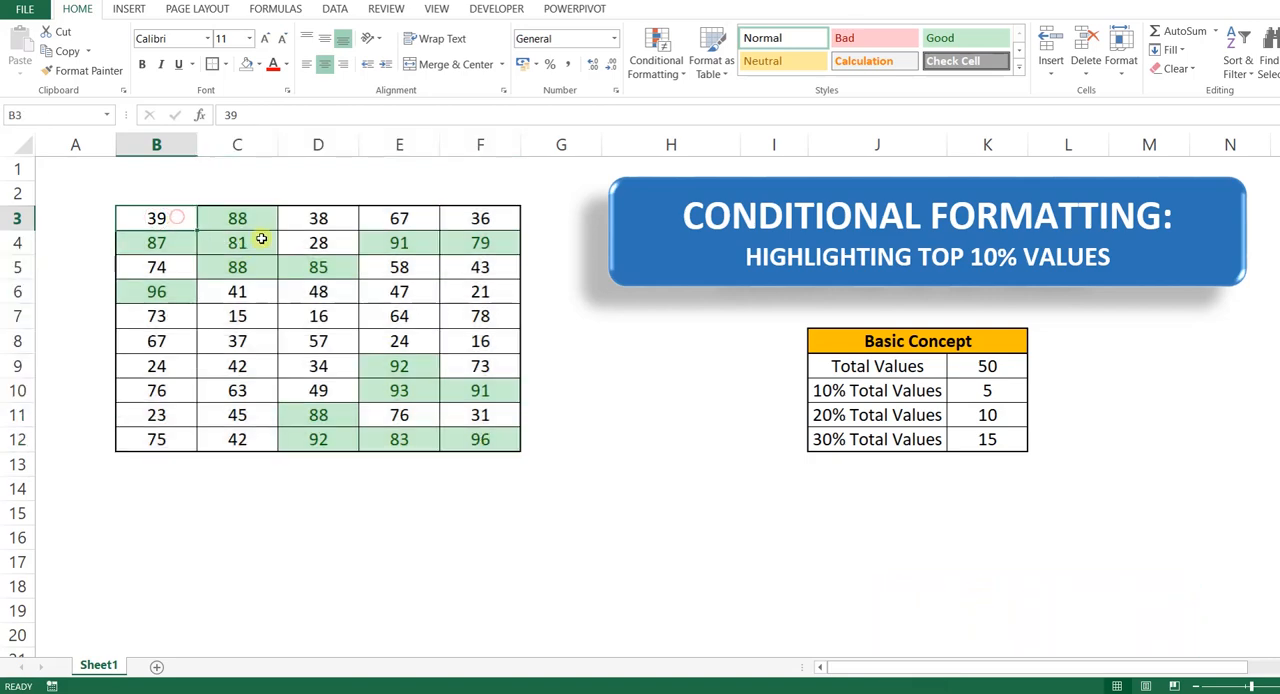
left_click(237, 218)
left_click(170, 243)
left_click(237, 243)
left_click(399, 243)
left_click(474, 242)
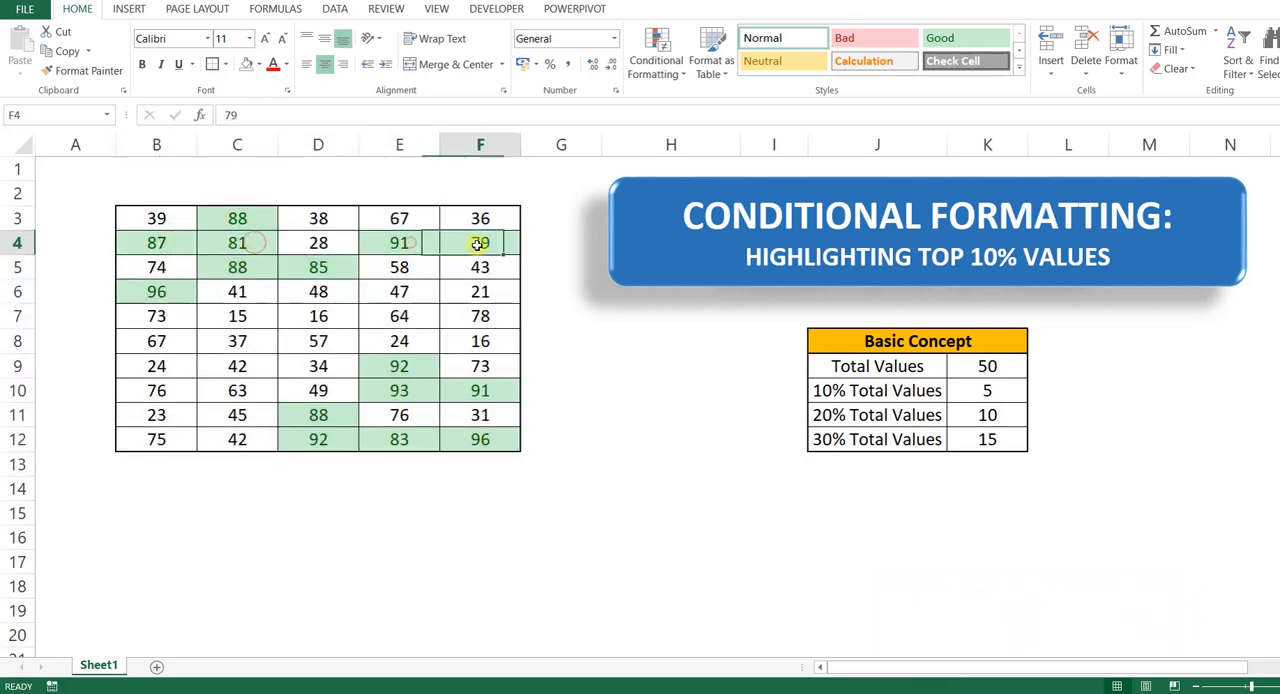
left_click(252, 266)
left_click(285, 267)
left_click(170, 290)
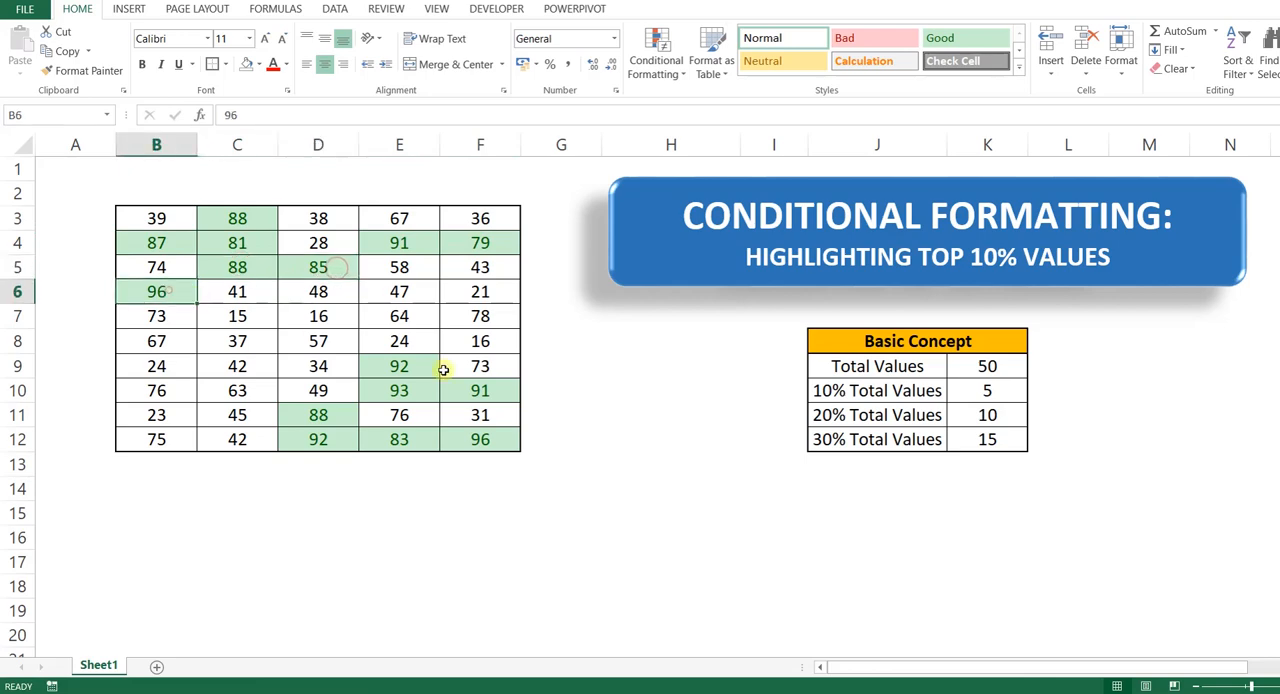
left_click(412, 368)
left_click(430, 390)
left_click(495, 393)
left_click(327, 413)
left_click(320, 438)
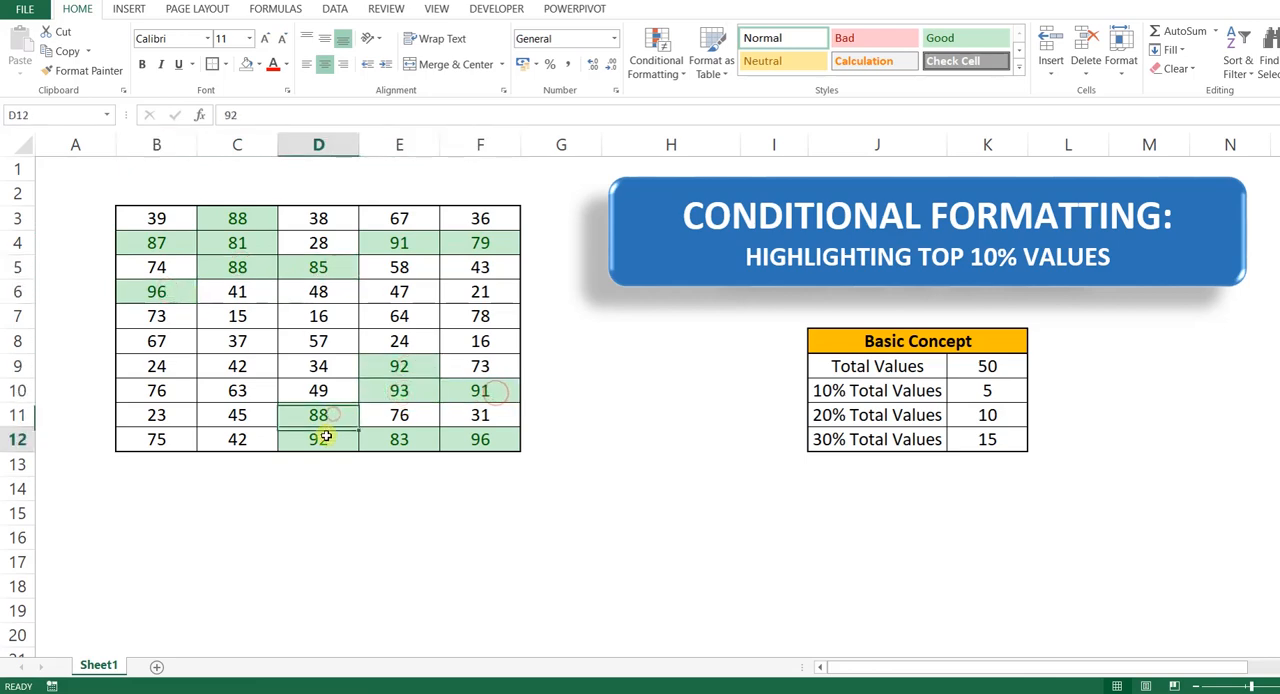
left_click(425, 437)
left_click(490, 441)
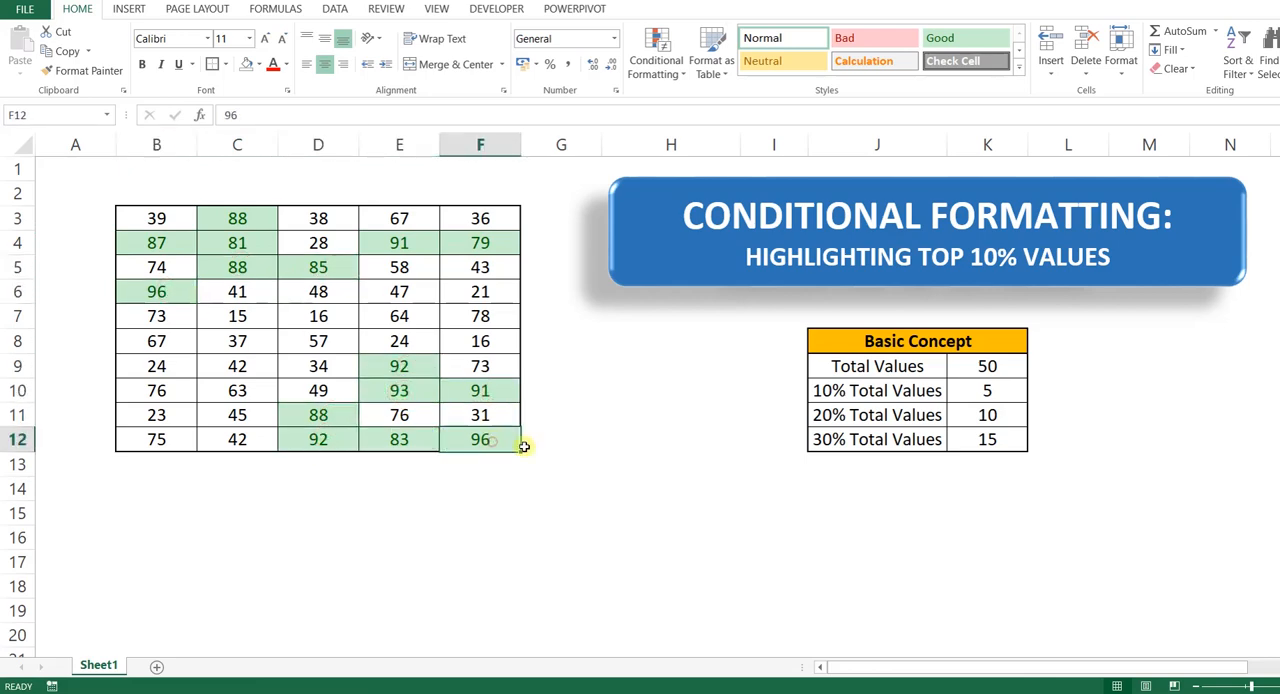
left_click(683, 441)
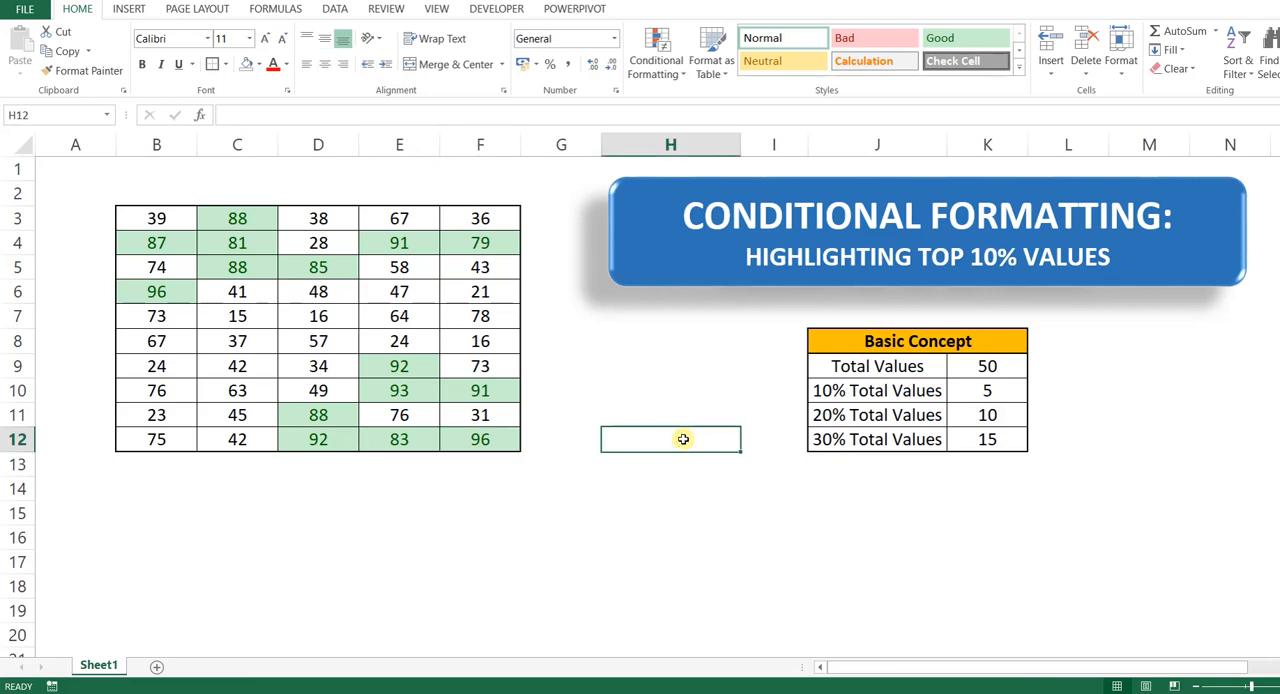